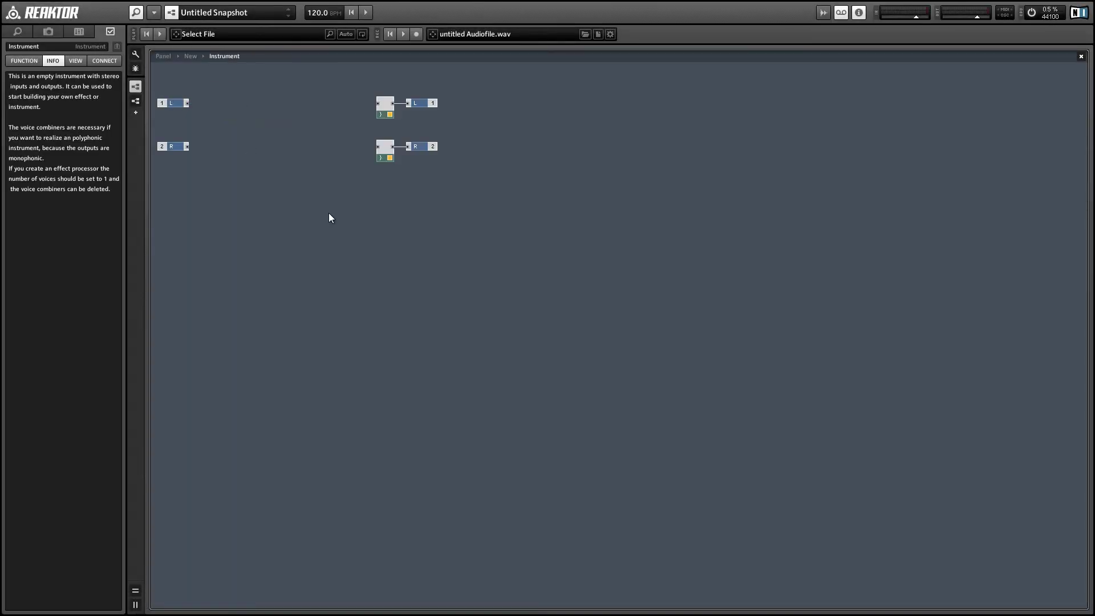
- Insert a new 1-in/1-out macro, move it up and left, and enter it
right_click(329, 217)
mouse_move(368, 246)
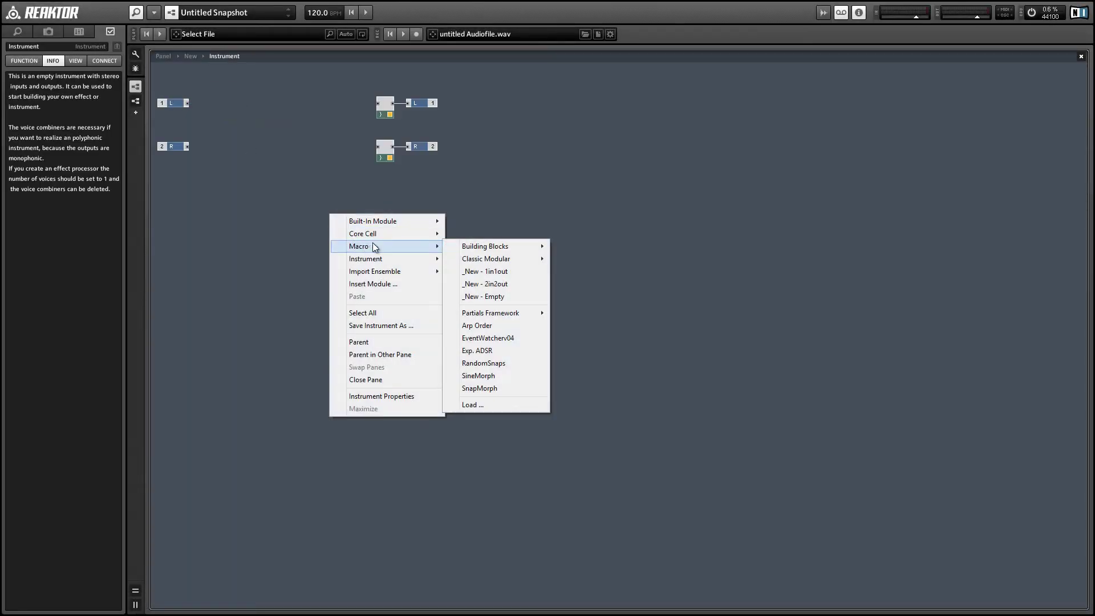
click(486, 272)
drag(357, 236, 317, 195)
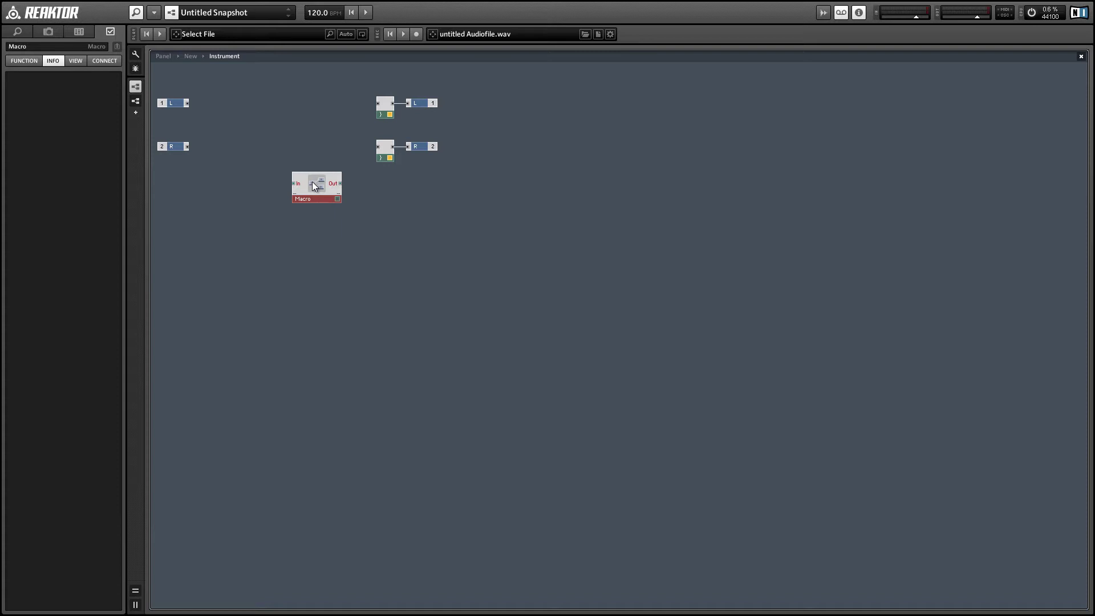
double_click(312, 183)
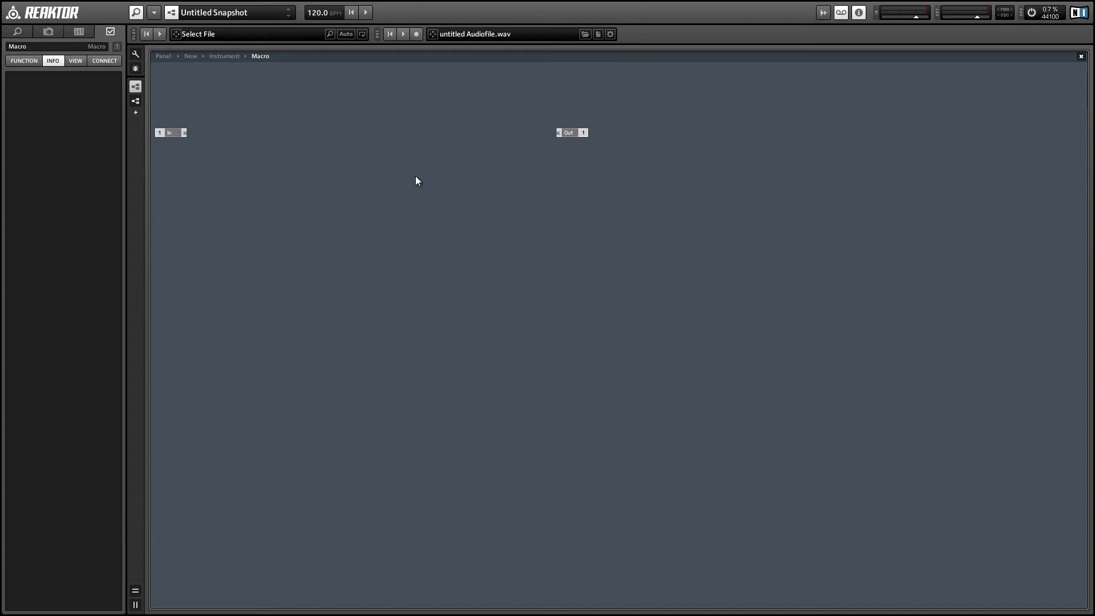
- Insert an Auxiliary > Automation module and drag it beside the Out port
right_click(415, 175)
mouse_move(429, 183)
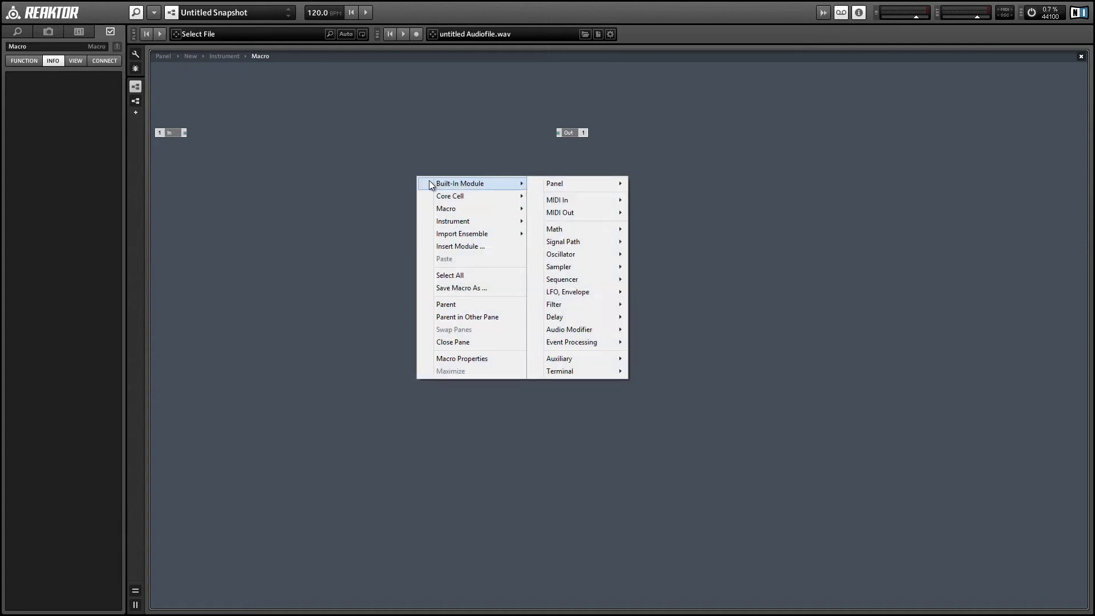
mouse_move(577, 355)
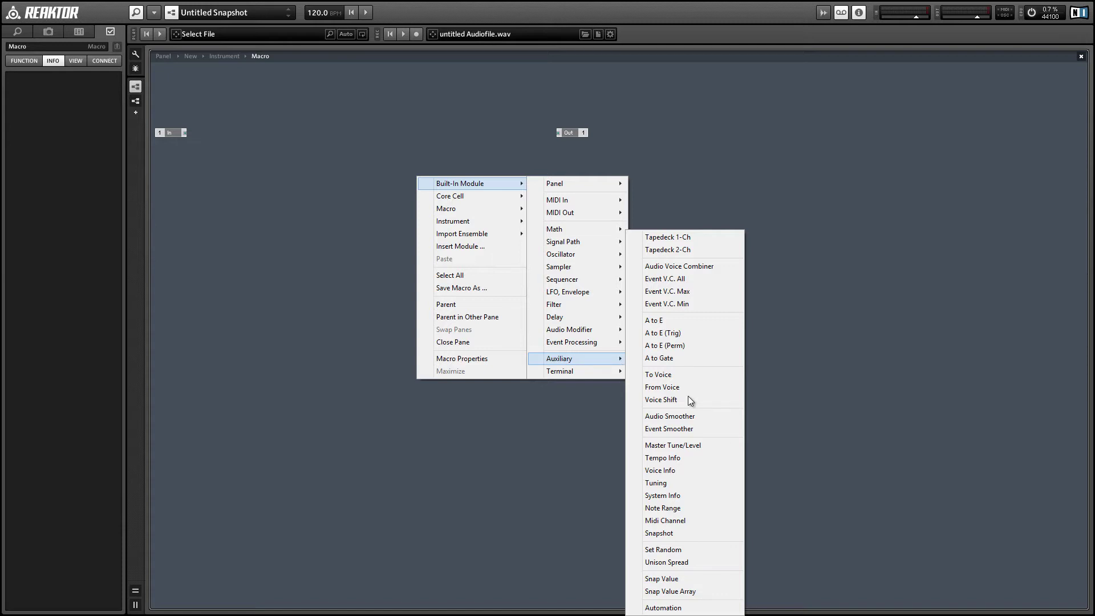
click(664, 607)
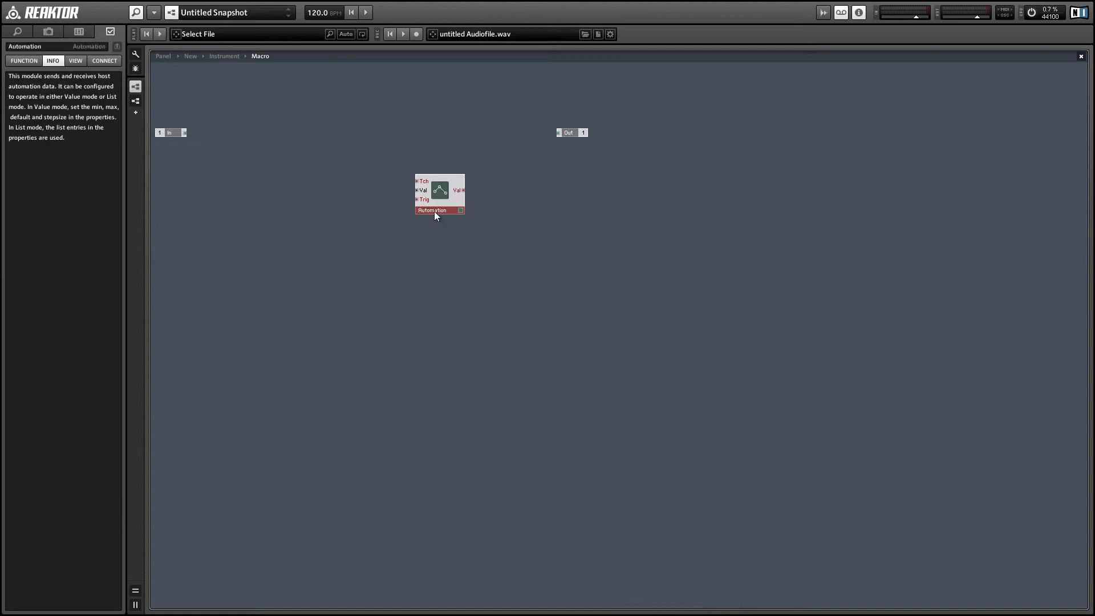
drag(435, 212, 519, 155)
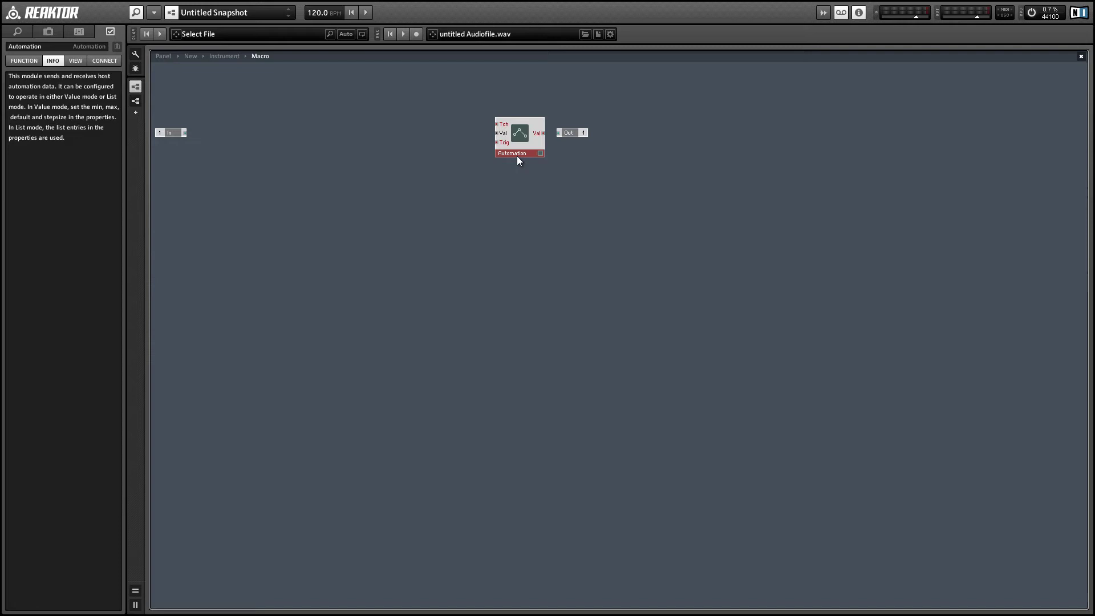
- Line the Automation module up with Out and wire its Val output into Out
drag(518, 156, 566, 136)
click(525, 213)
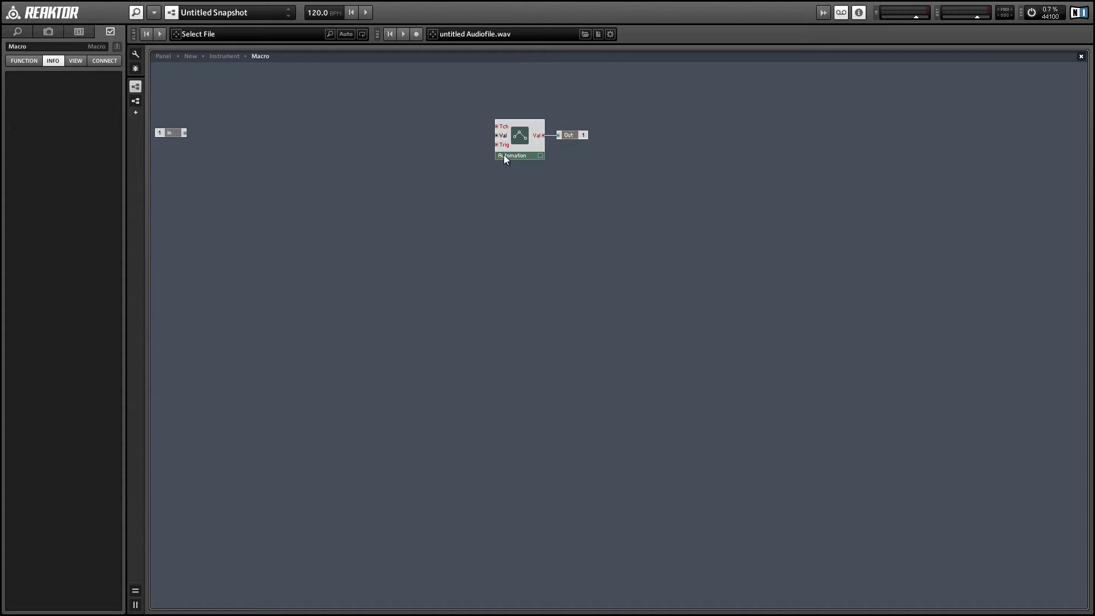
mouse_move(505, 129)
- Add an Event Processing Order module fed by the In port, dropping the unwanted wire
drag(172, 132, 189, 138)
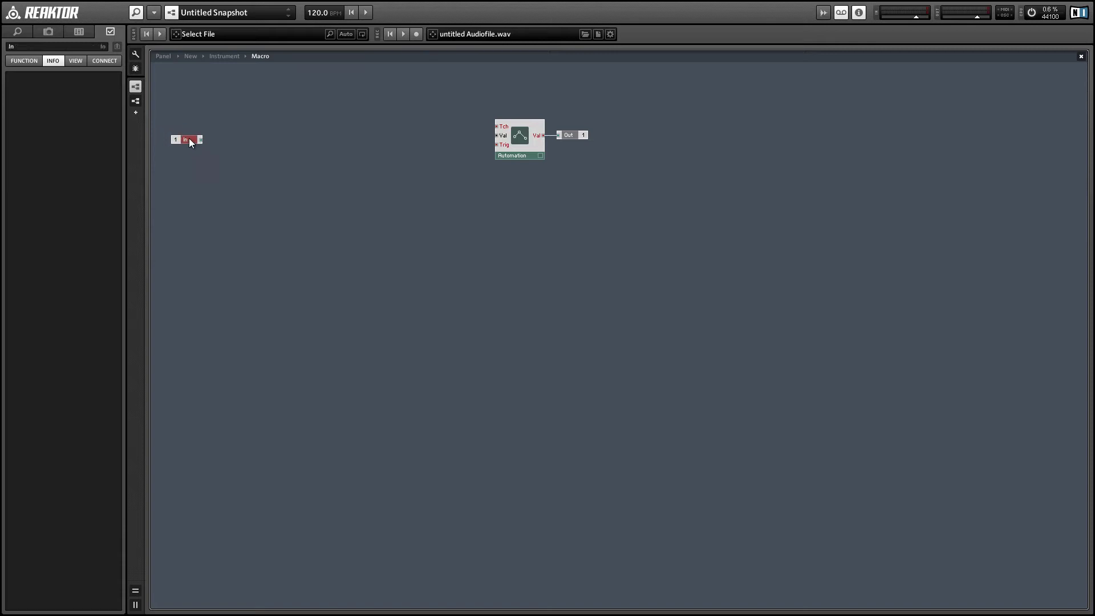
right_click(250, 117)
mouse_move(258, 124)
mouse_move(405, 282)
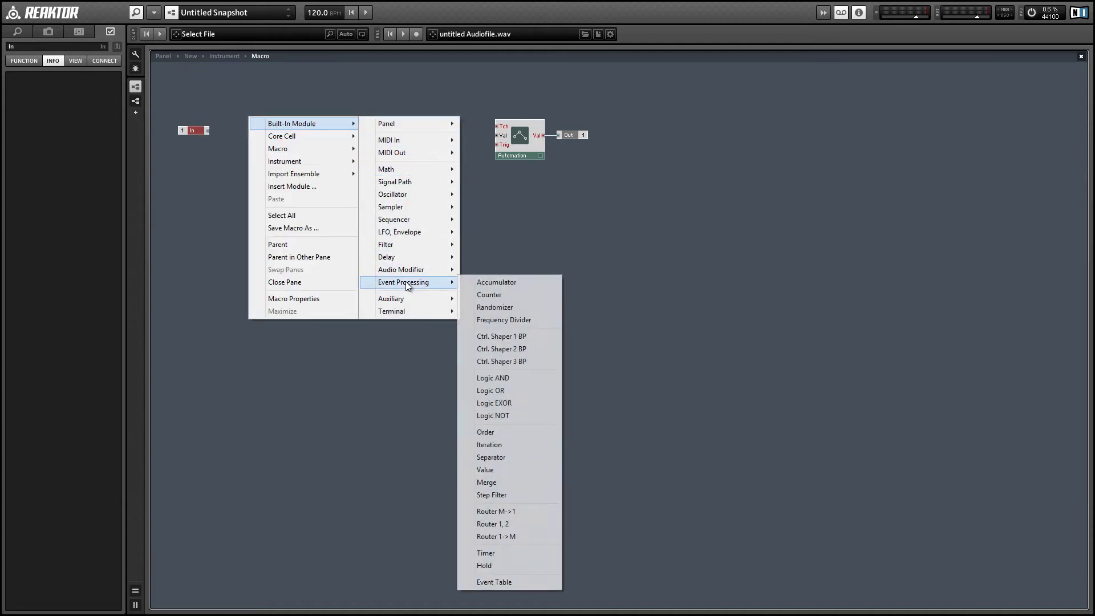
click(496, 431)
drag(207, 131, 273, 154)
click(217, 122)
click(266, 147)
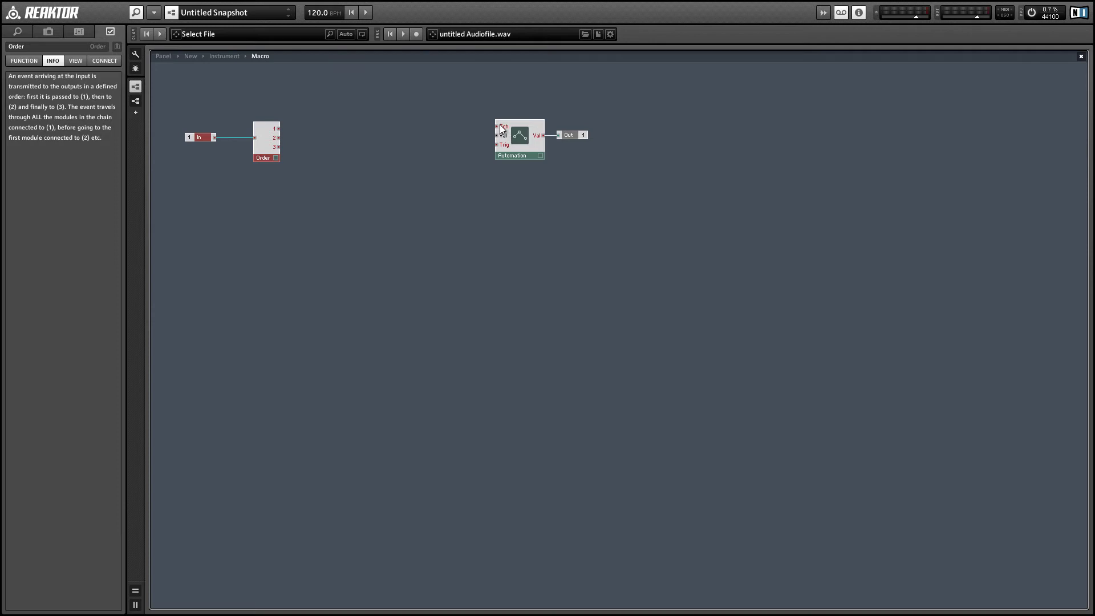
click(367, 95)
- Insert an Event Processing Hold module into the macro
right_click(326, 91)
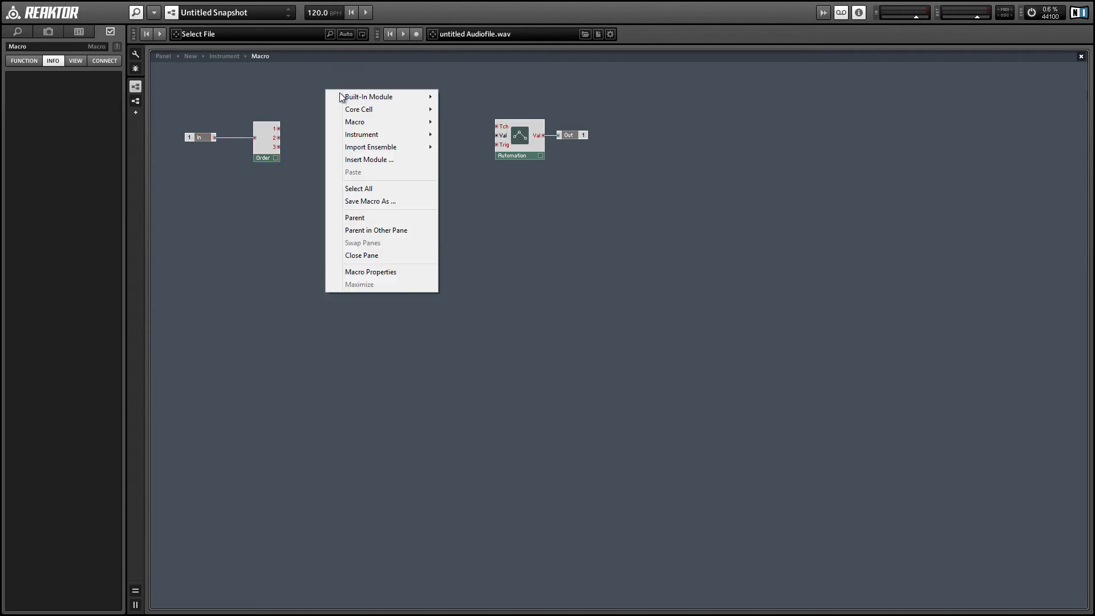
mouse_move(349, 97)
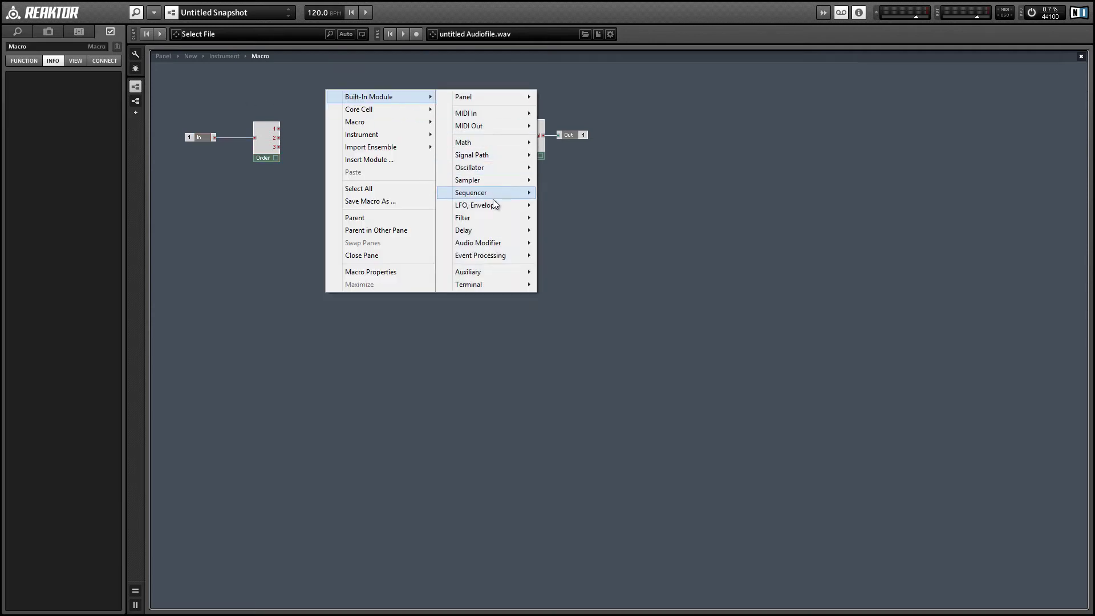
mouse_move(494, 206)
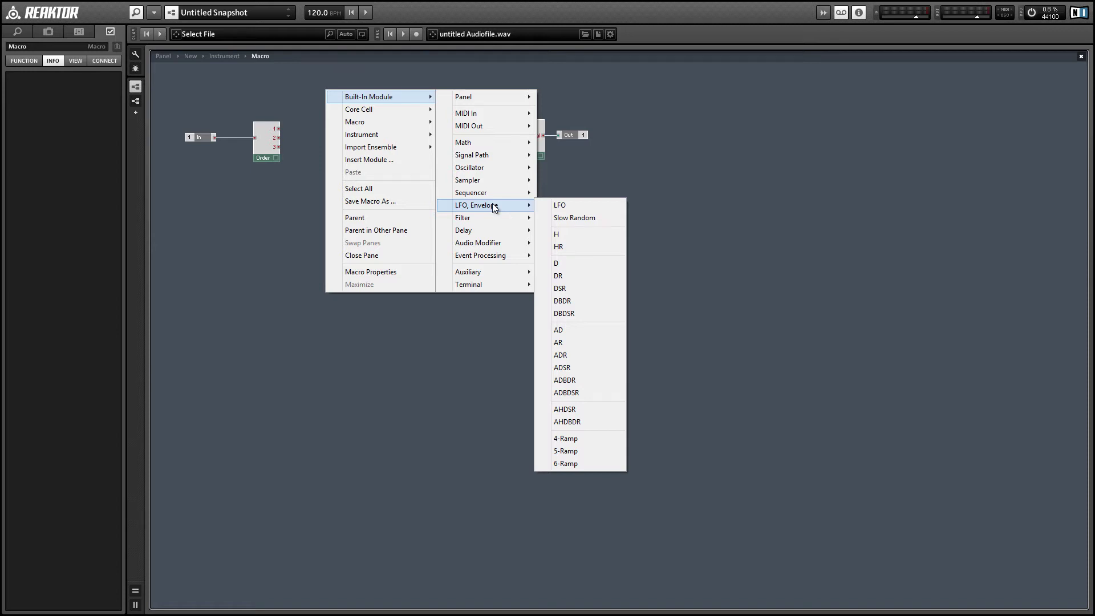
mouse_move(487, 254)
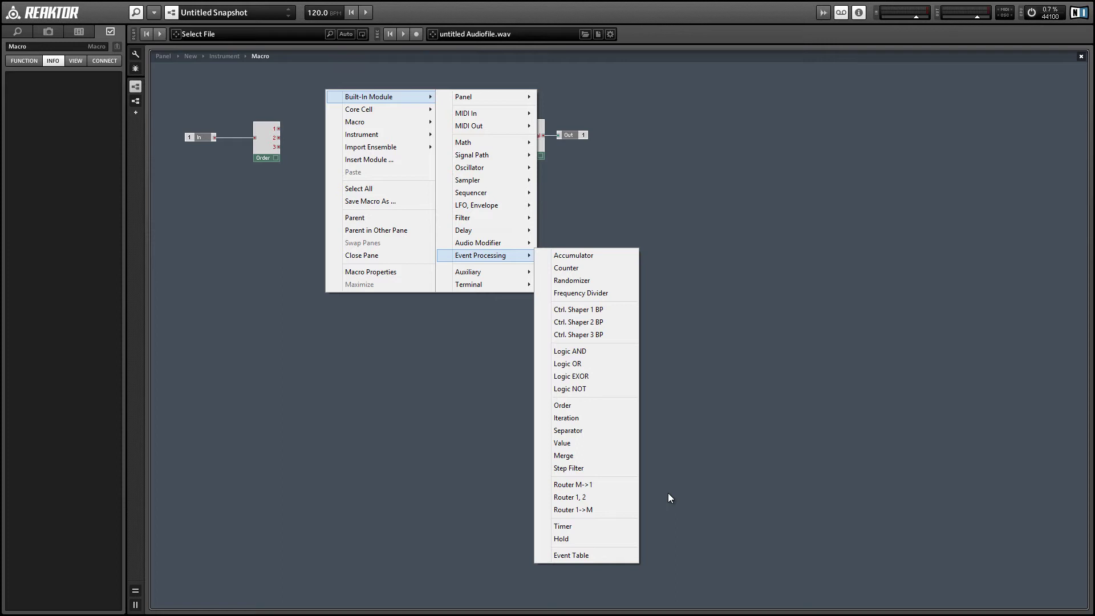
click(583, 536)
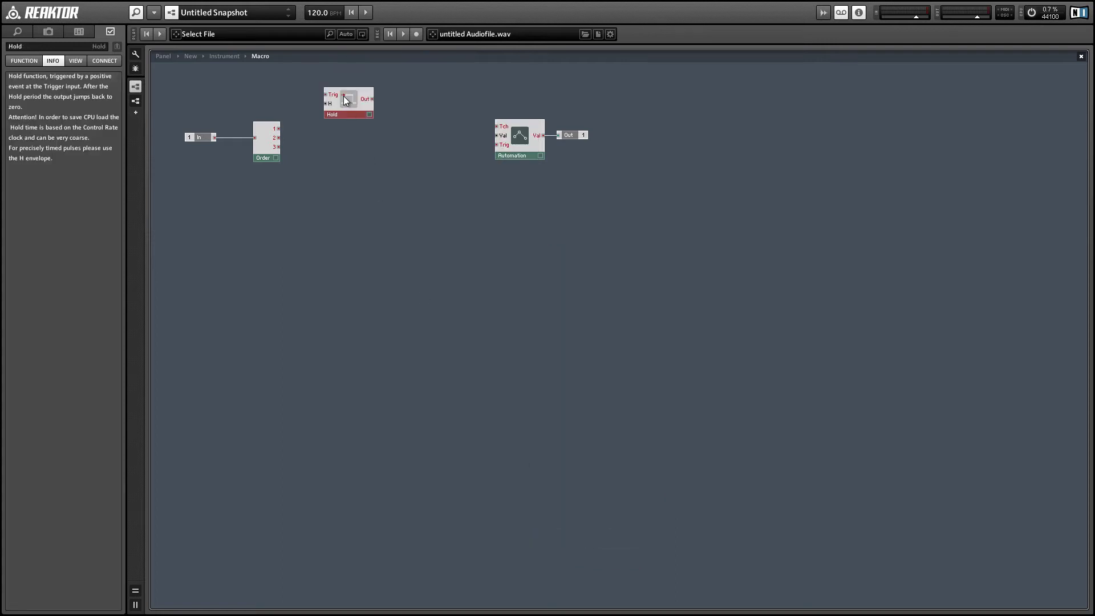
- Add a Value module with constant 1, wiring Order output 1 to its Trig and Value into Hold's Trig
drag(344, 99, 408, 116)
right_click(323, 83)
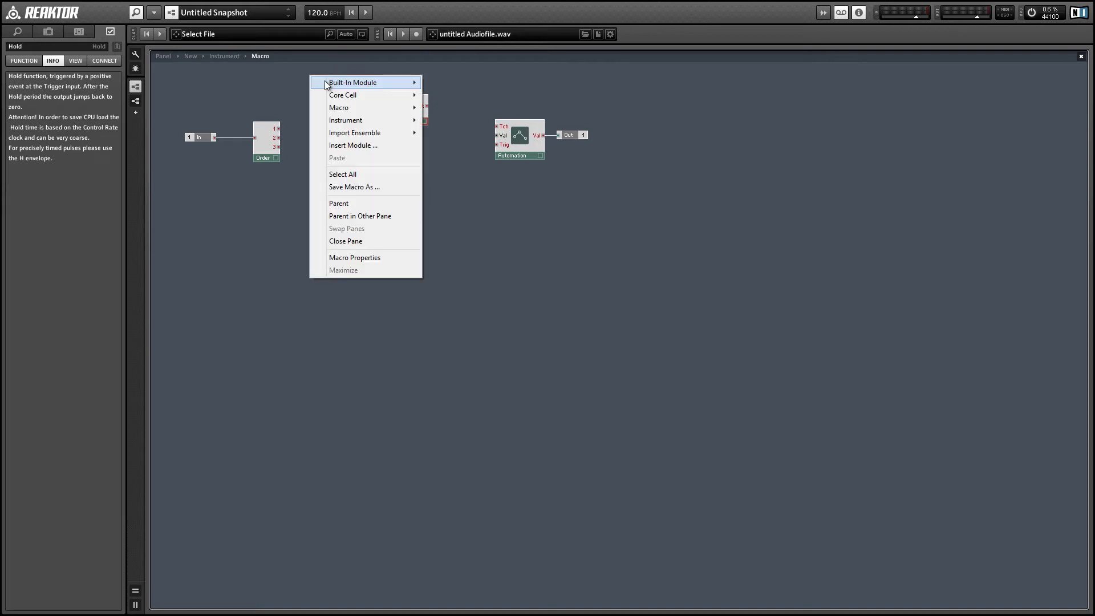
mouse_move(365, 82)
mouse_move(473, 241)
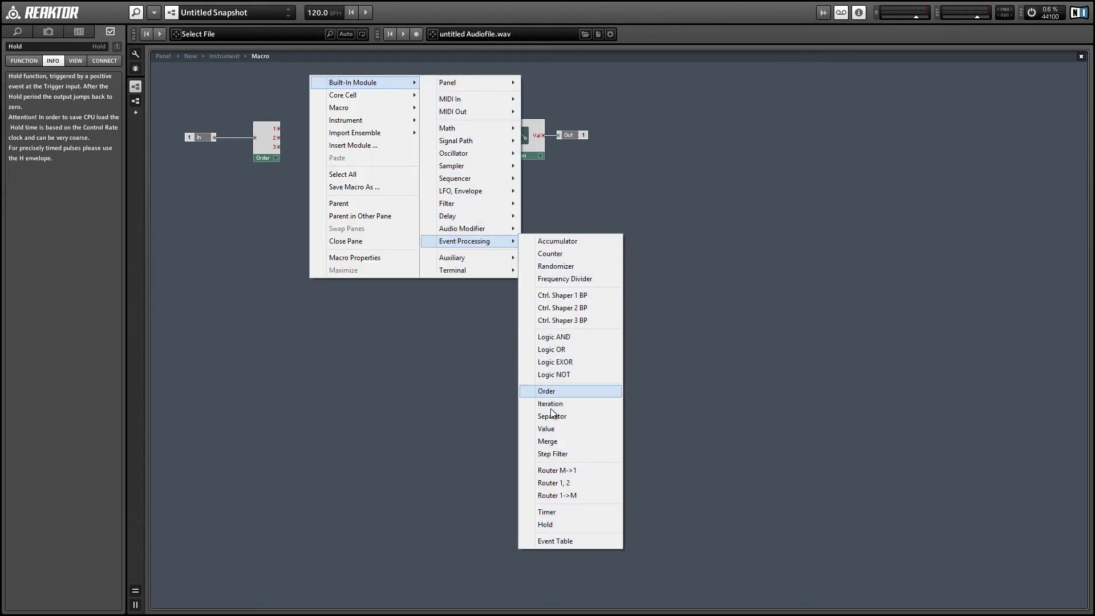
click(546, 428)
right_click(316, 91)
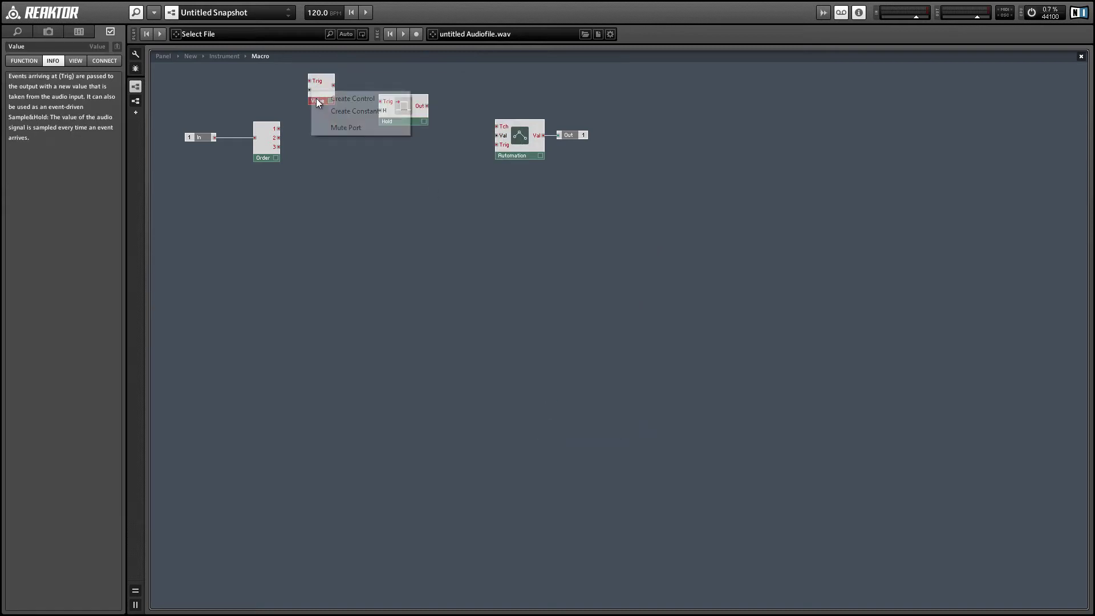
click(317, 104)
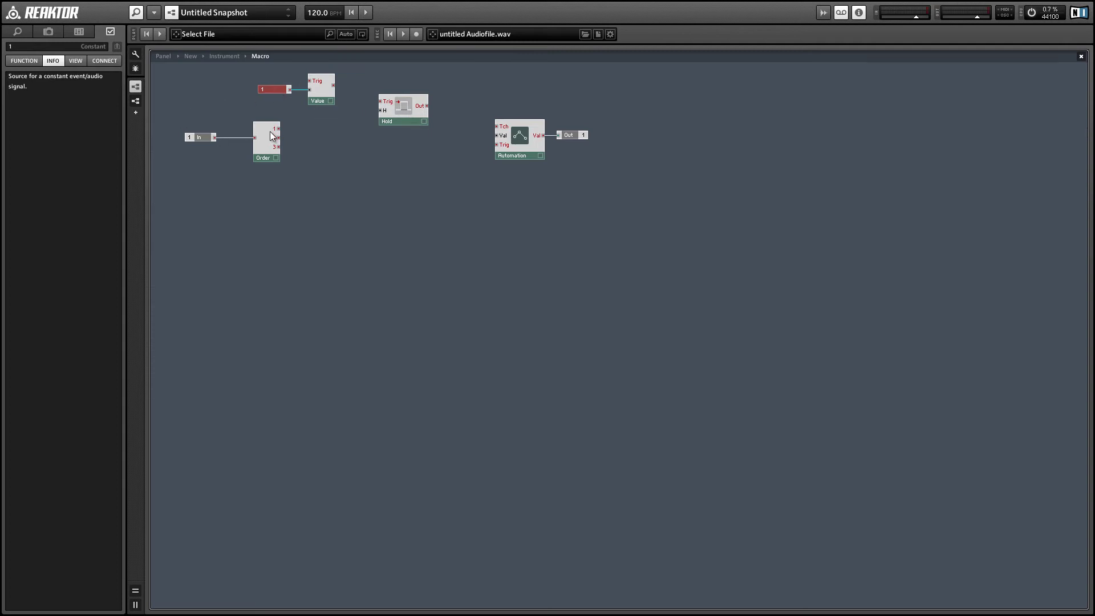
drag(278, 129, 502, 134)
click(332, 101)
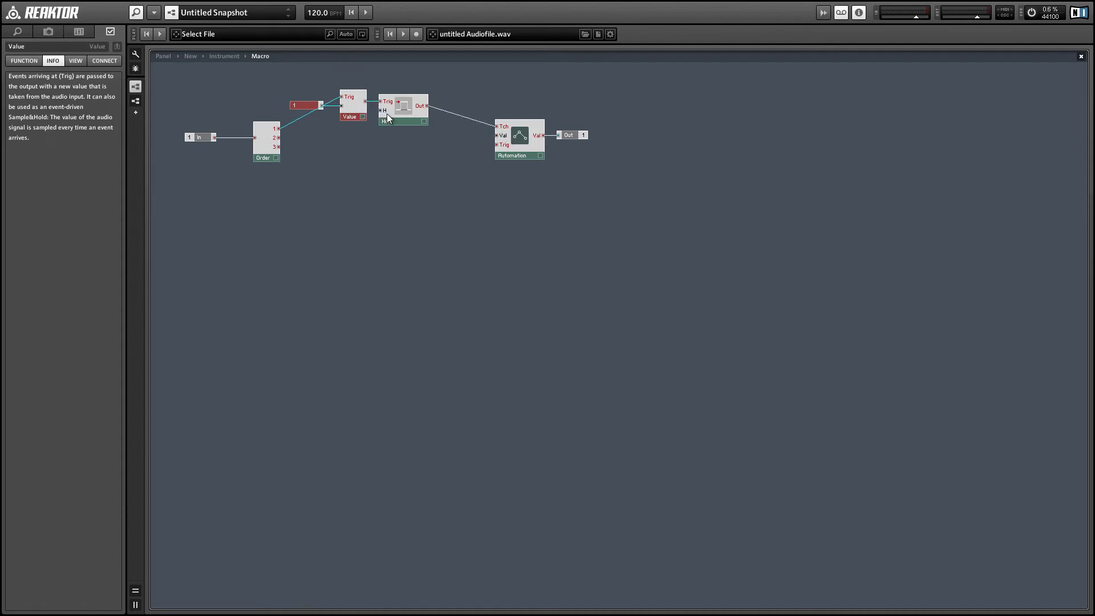
- Rearrange the patch: shift all modules right, then move In and Order down-left
drag(191, 90, 542, 197)
drag(521, 151, 594, 179)
click(289, 153)
drag(244, 145, 323, 228)
click(257, 114)
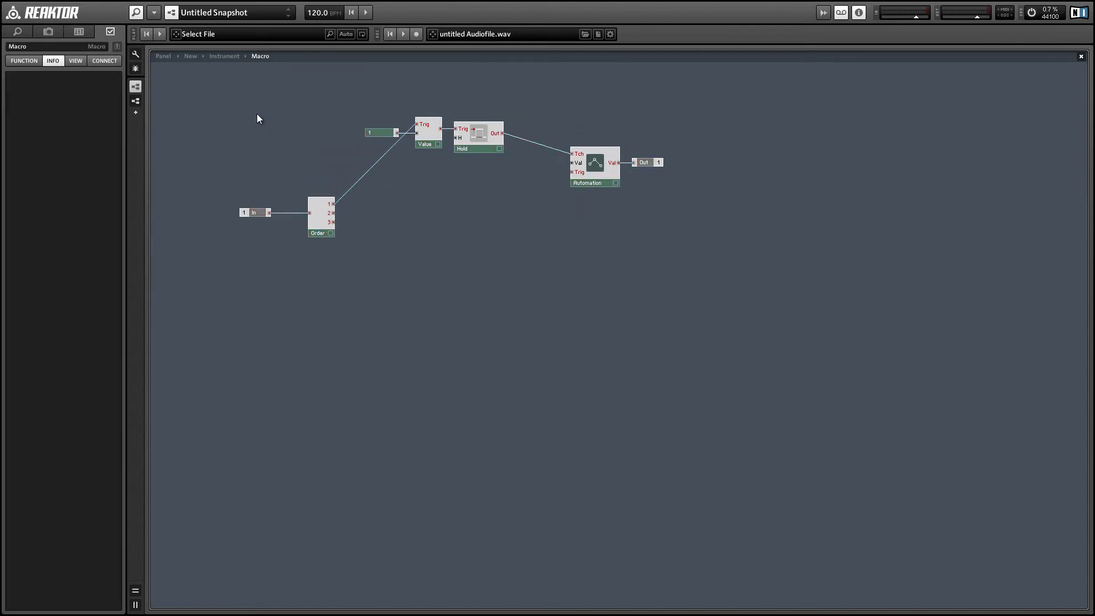
- Insert a System Info module and move it down
right_click(207, 92)
mouse_move(256, 97)
mouse_move(349, 257)
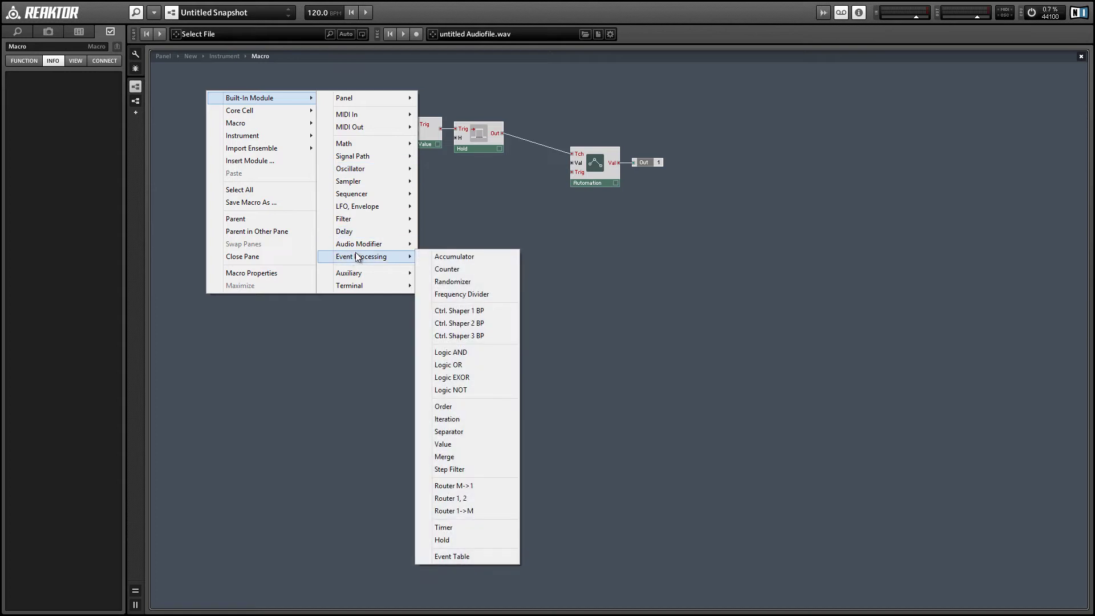
mouse_move(369, 274)
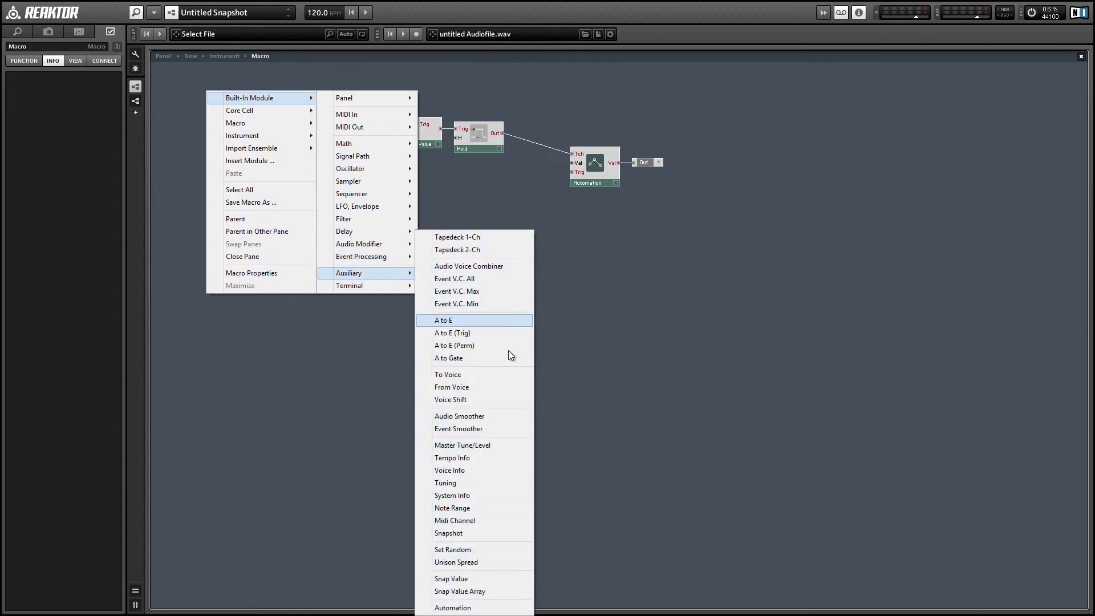
click(488, 496)
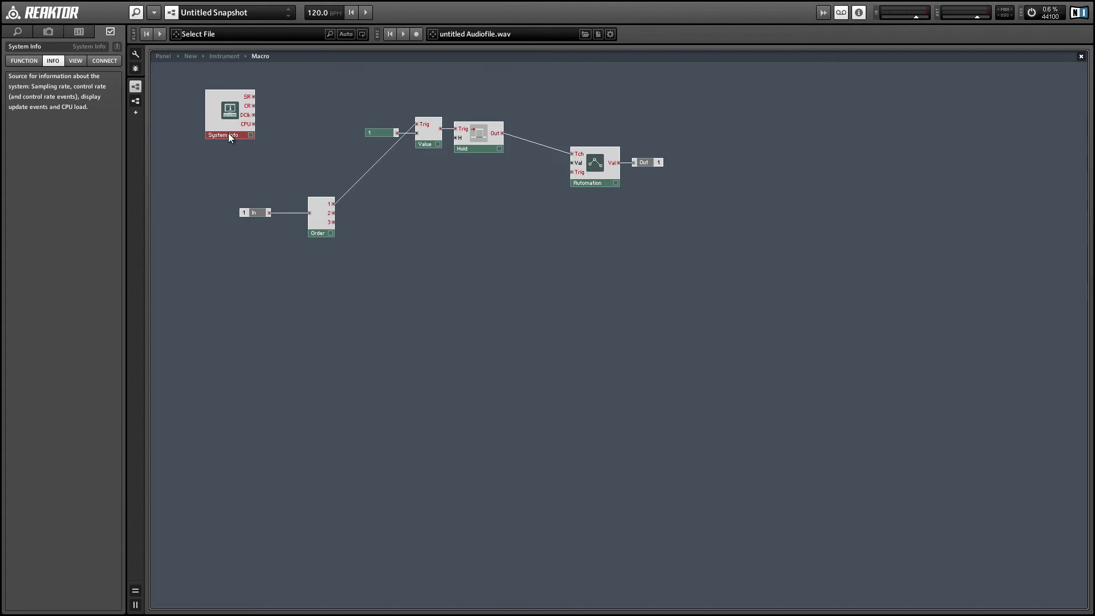
drag(228, 132, 226, 165)
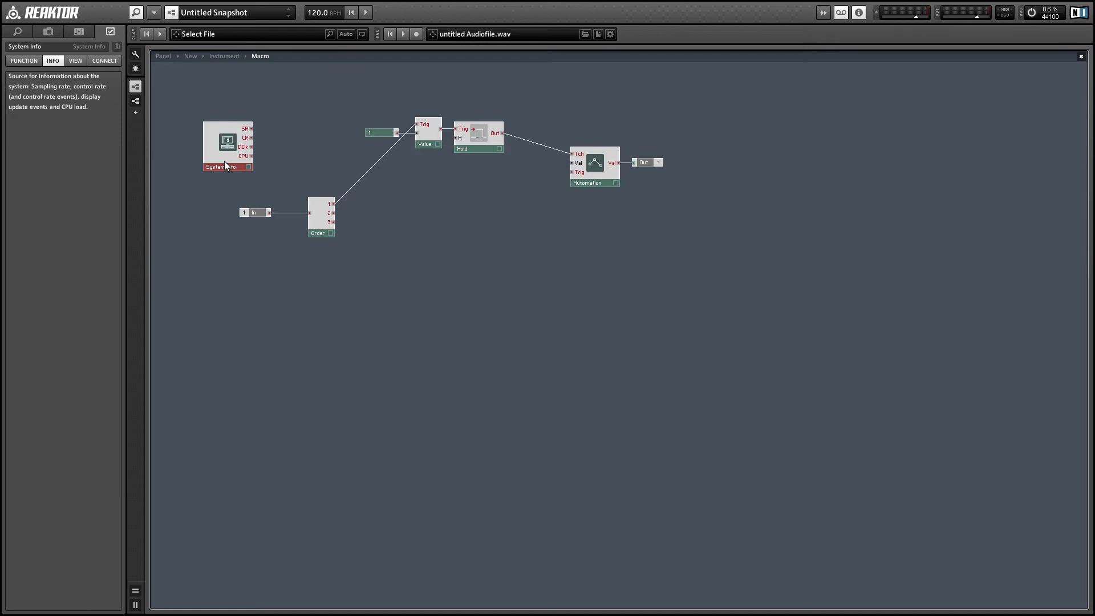
drag(225, 165, 223, 167)
- Add a Reciprocal 1/x module fed by System Info's CR output
right_click(280, 89)
mouse_move(308, 96)
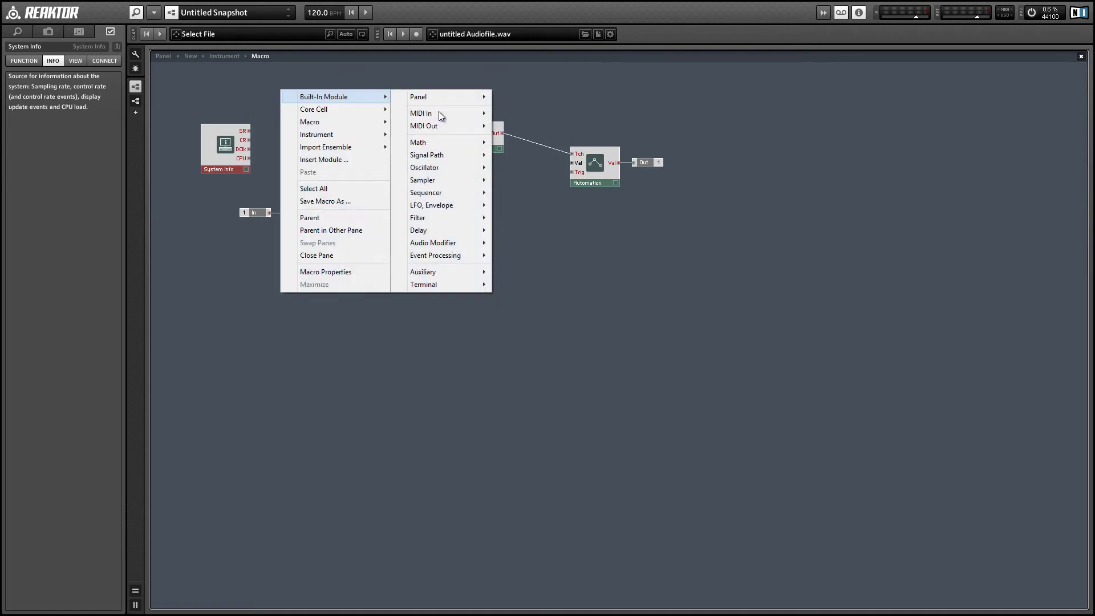
mouse_move(444, 141)
click(551, 226)
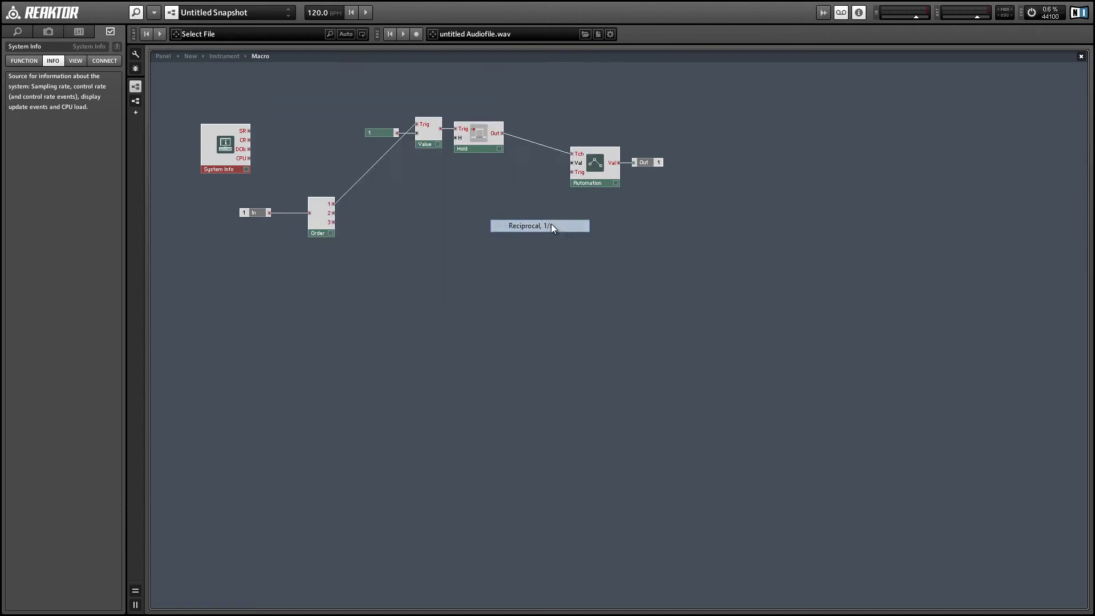
drag(249, 140, 280, 95)
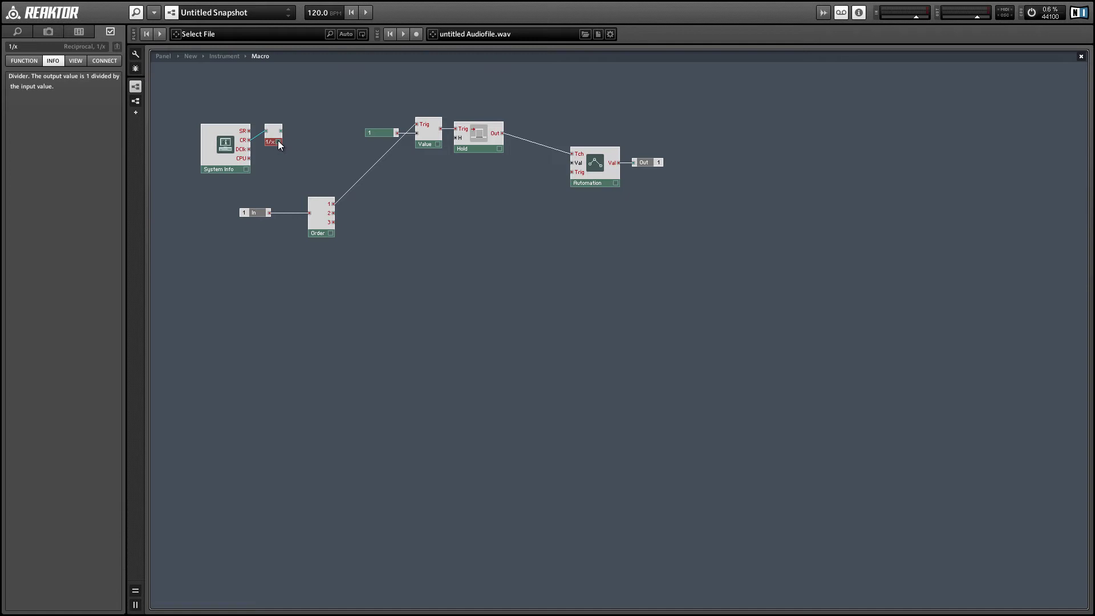
- Insert a Math Multiply module, deleting an accidentally added Subtract module
right_click(328, 93)
key(Escape)
right_click(337, 94)
mouse_move(365, 101)
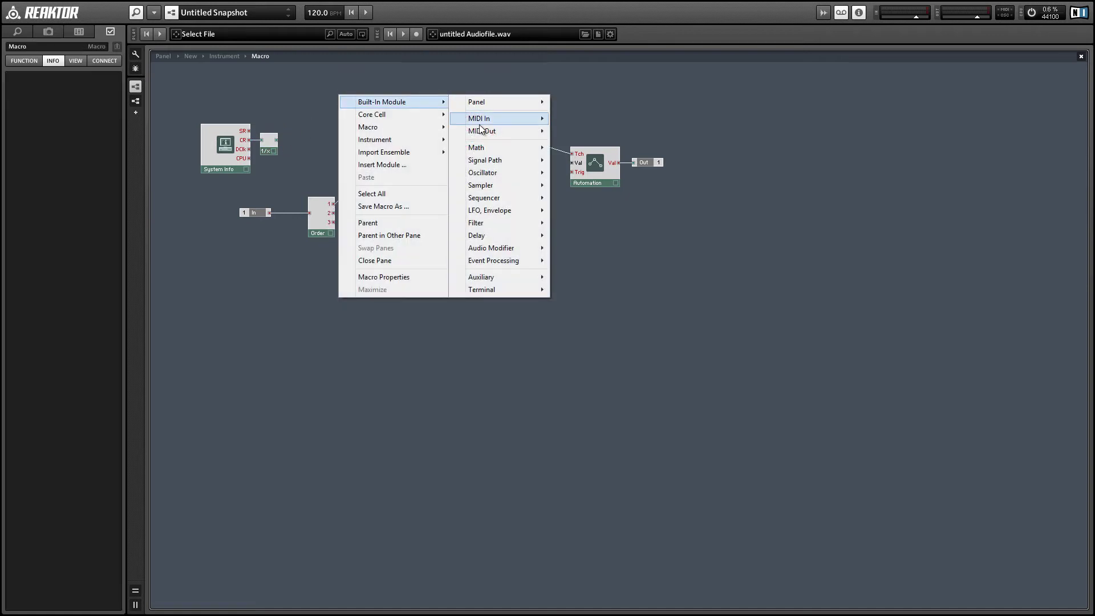
mouse_move(500, 147)
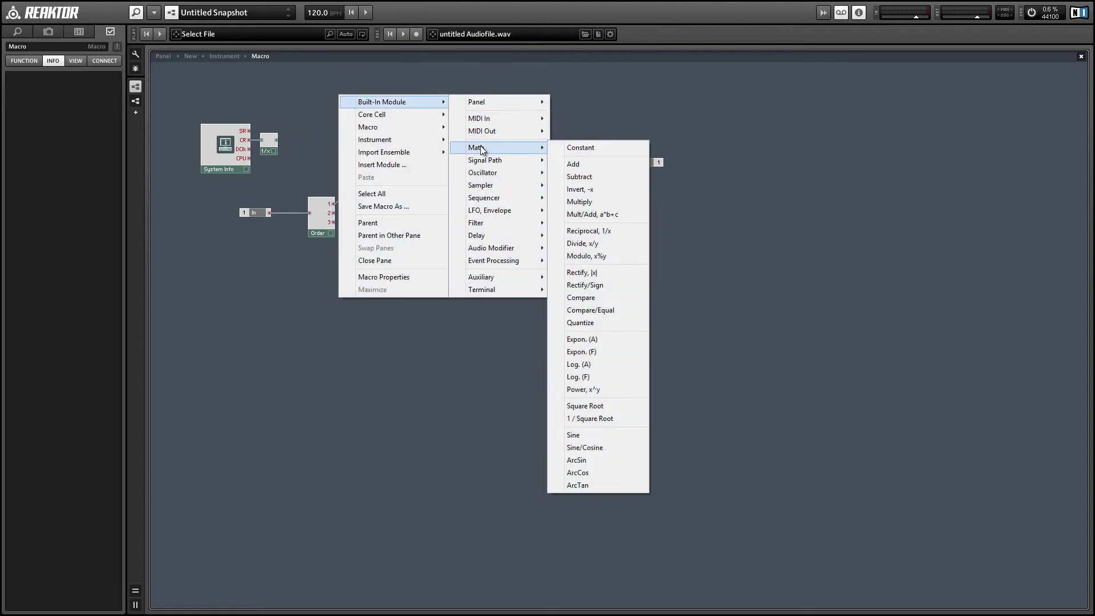
click(628, 177)
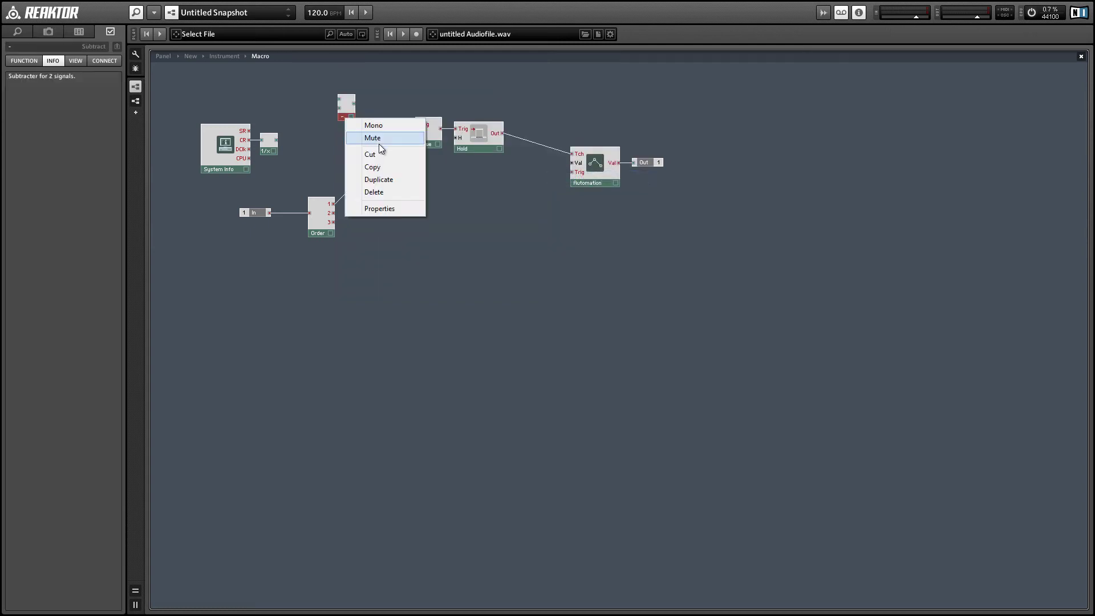
click(393, 193)
right_click(337, 107)
mouse_move(385, 116)
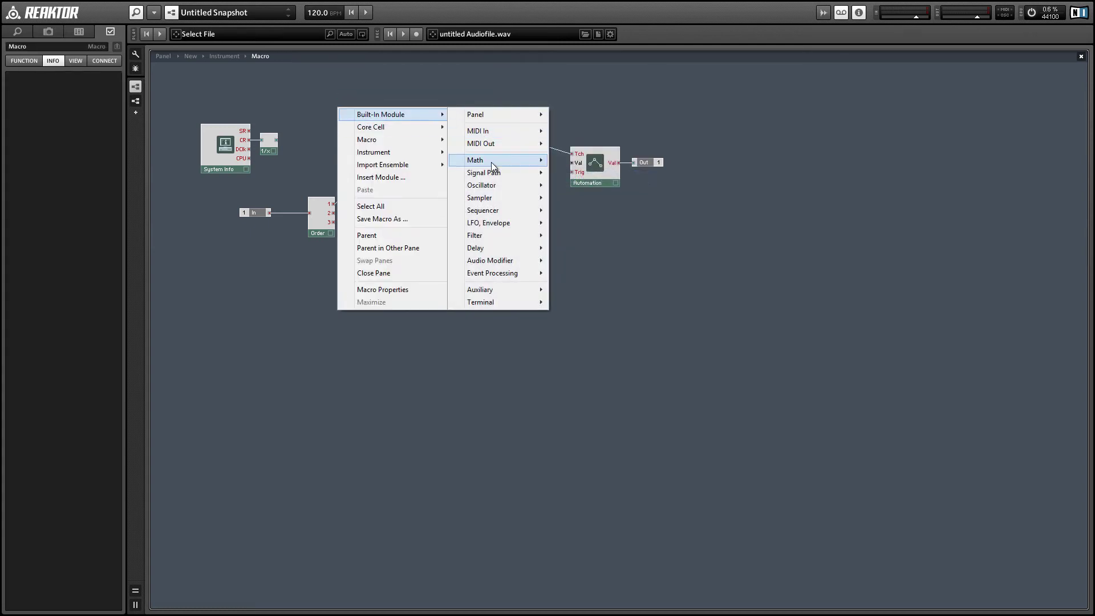
mouse_move(492, 162)
click(596, 212)
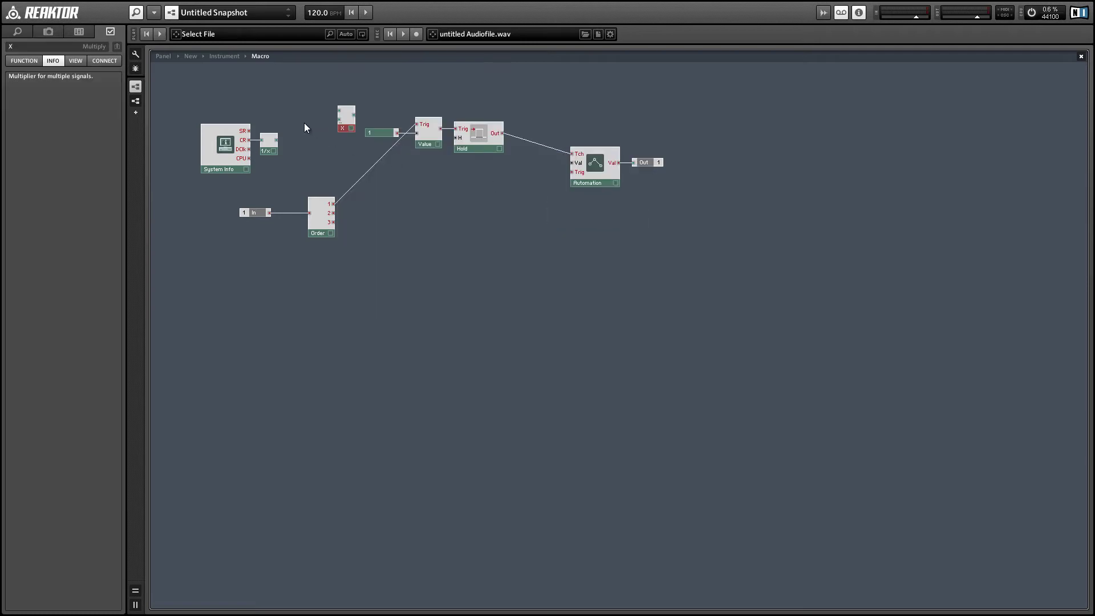
- Wire 1/x into Multiply and feed its second input a constant of 1000
drag(277, 142, 340, 156)
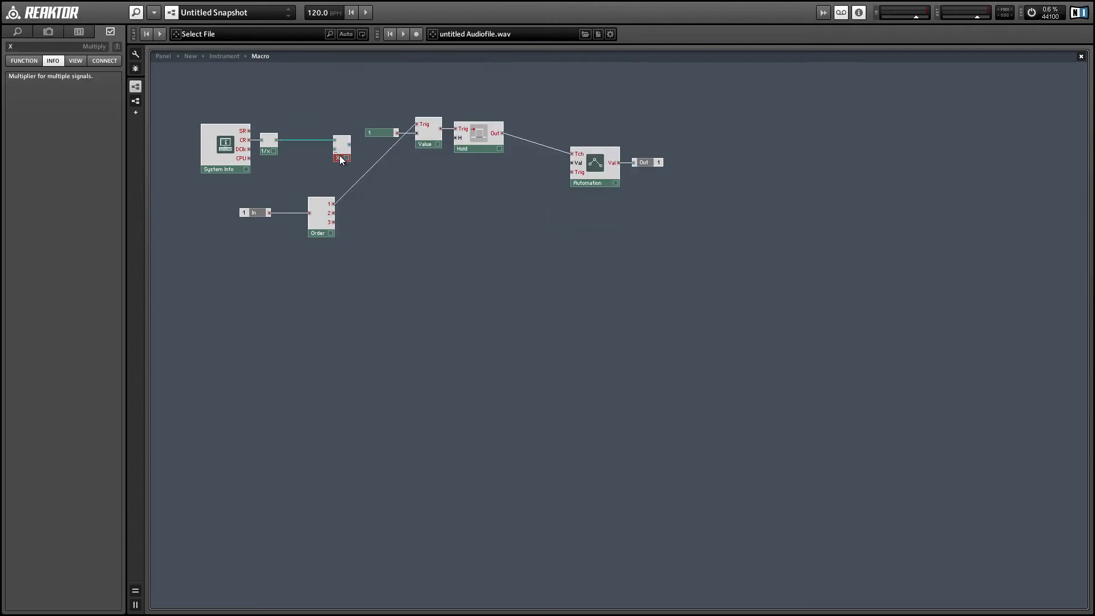
right_click(336, 158)
click(349, 166)
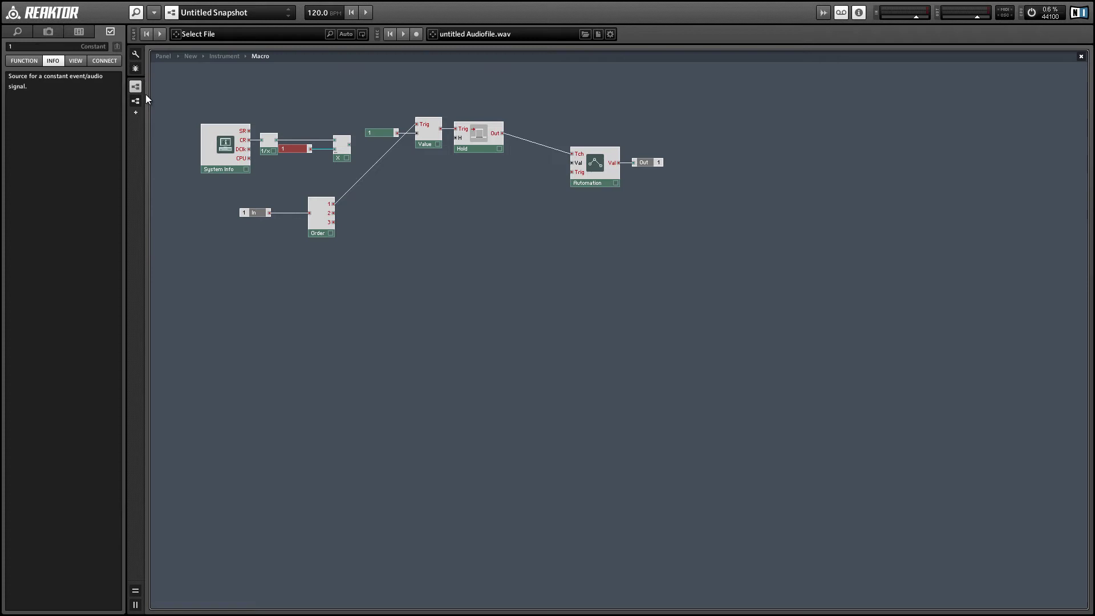
click(33, 48)
text(000)
- Rearrange Multiply, 1/x, the System Info chain and In/Order into a compact row
drag(340, 154, 331, 153)
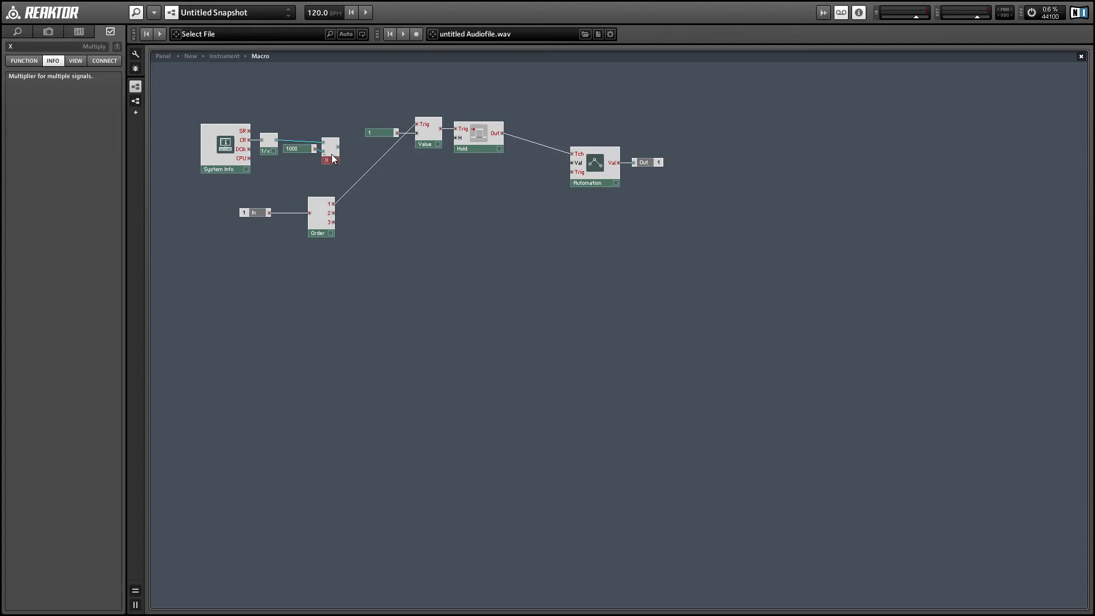
drag(257, 118, 456, 139)
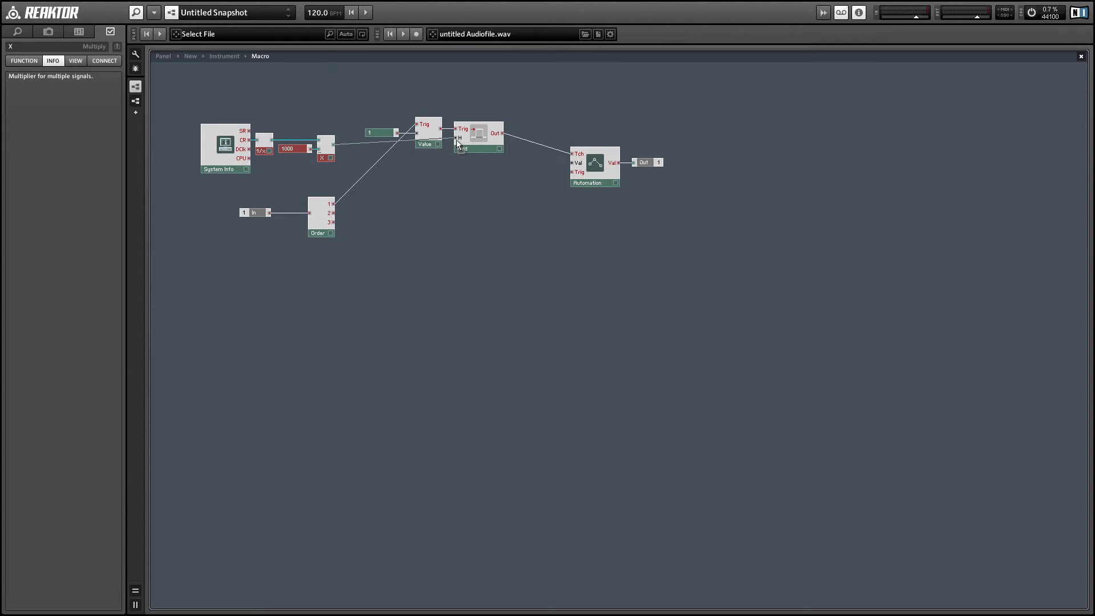
drag(197, 94, 353, 143)
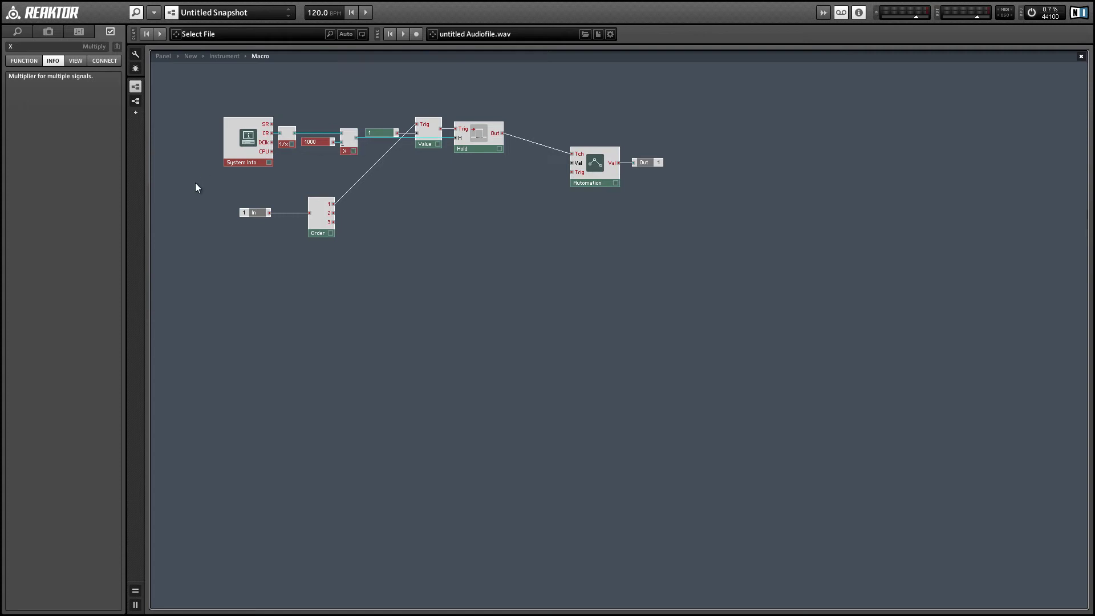
drag(231, 190, 362, 193)
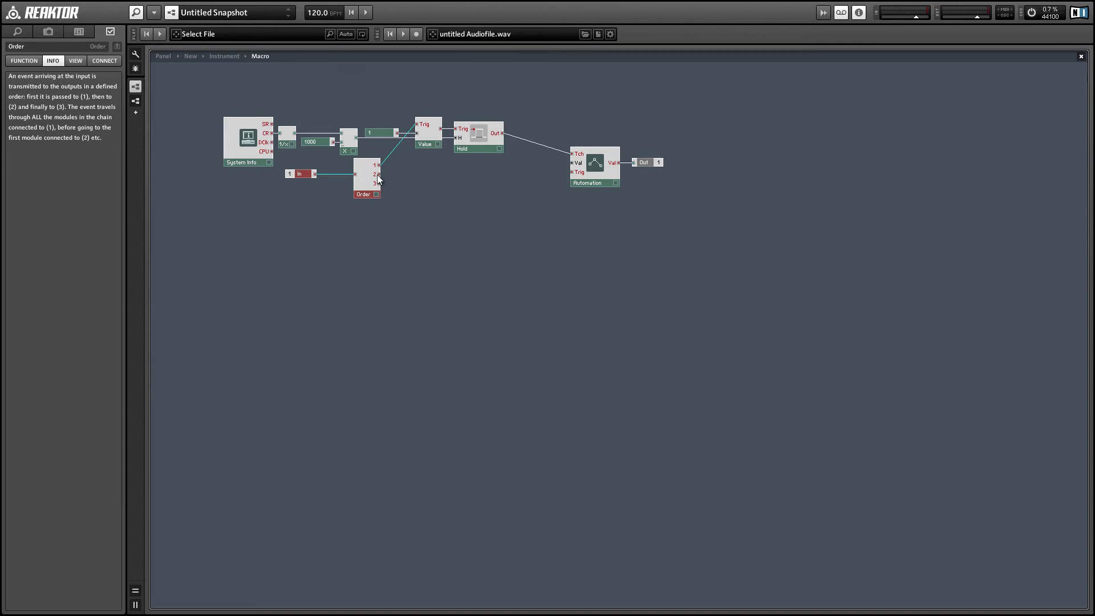
- Wire Order outputs 2 and 3 to Automation's Val and Trig, then move Automation and Out closer
drag(461, 173, 572, 163)
drag(379, 174, 572, 172)
drag(552, 113, 704, 193)
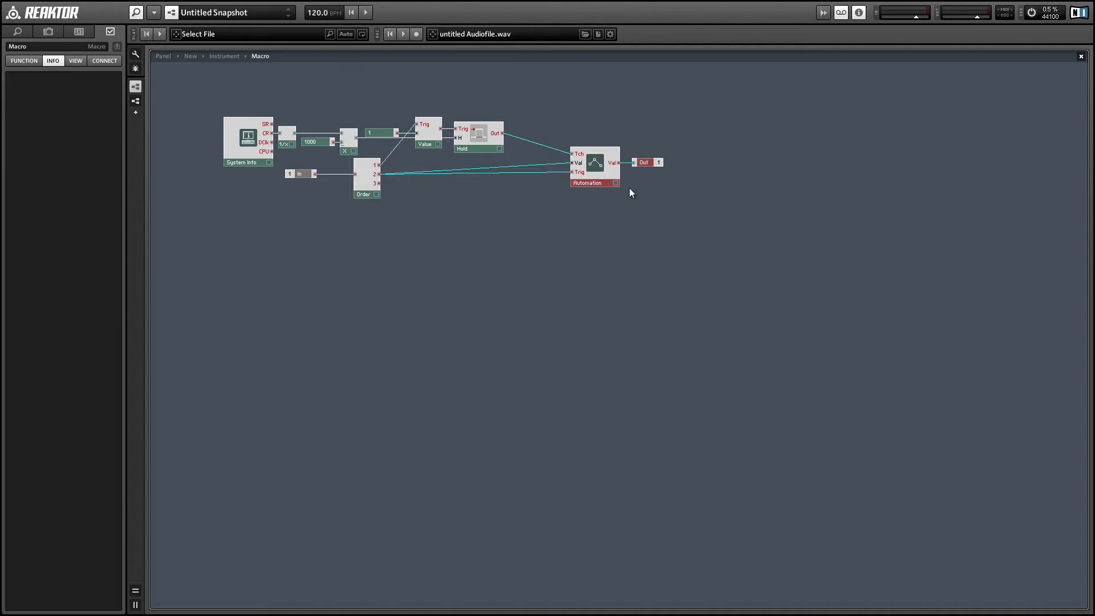
click(586, 184)
drag(587, 184, 549, 189)
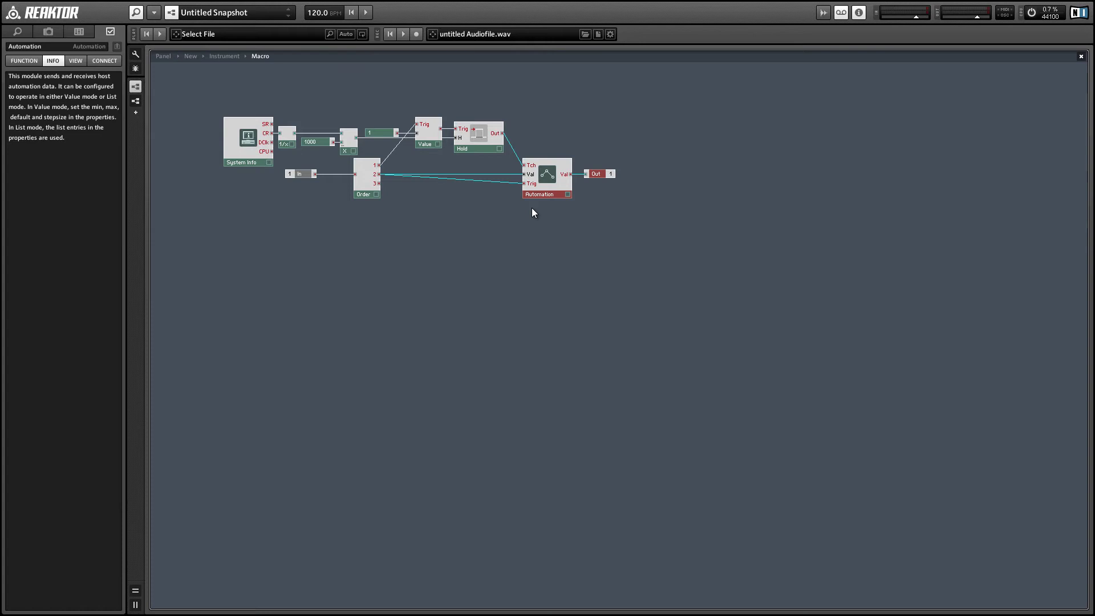
click(516, 215)
click(550, 195)
- Turn on Always Active for the Automation module and set all macro modules to mono
click(23, 62)
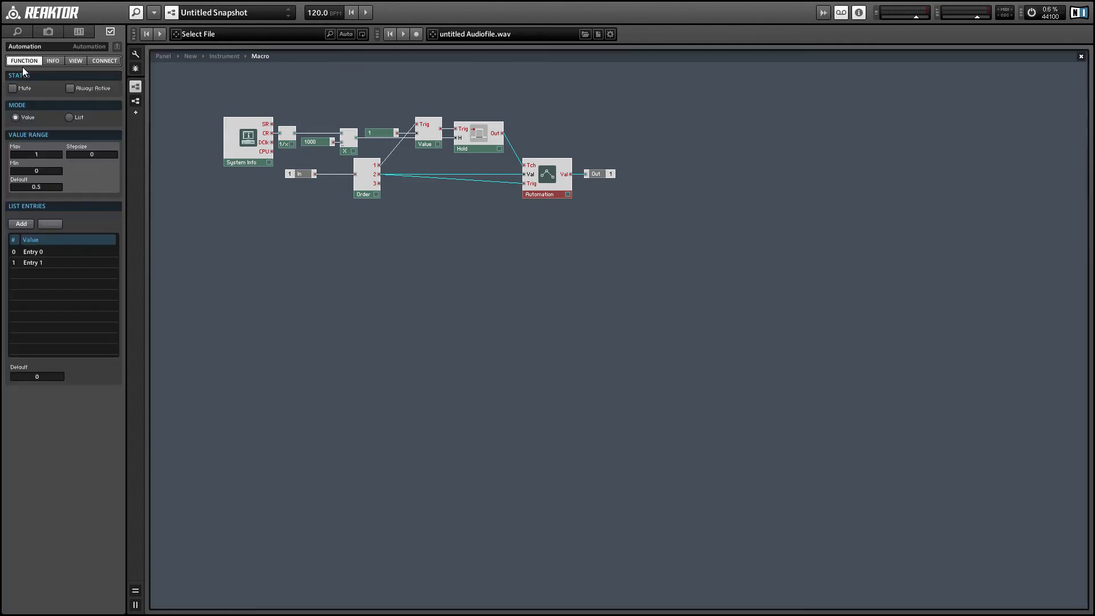
click(70, 89)
drag(201, 79, 511, 240)
right_click(370, 192)
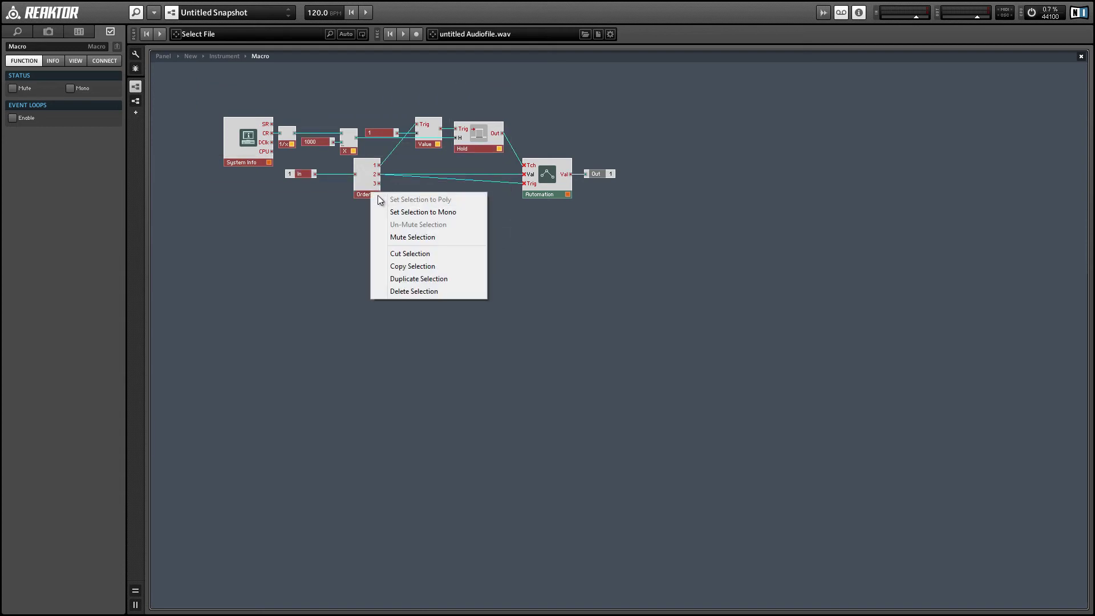
click(393, 211)
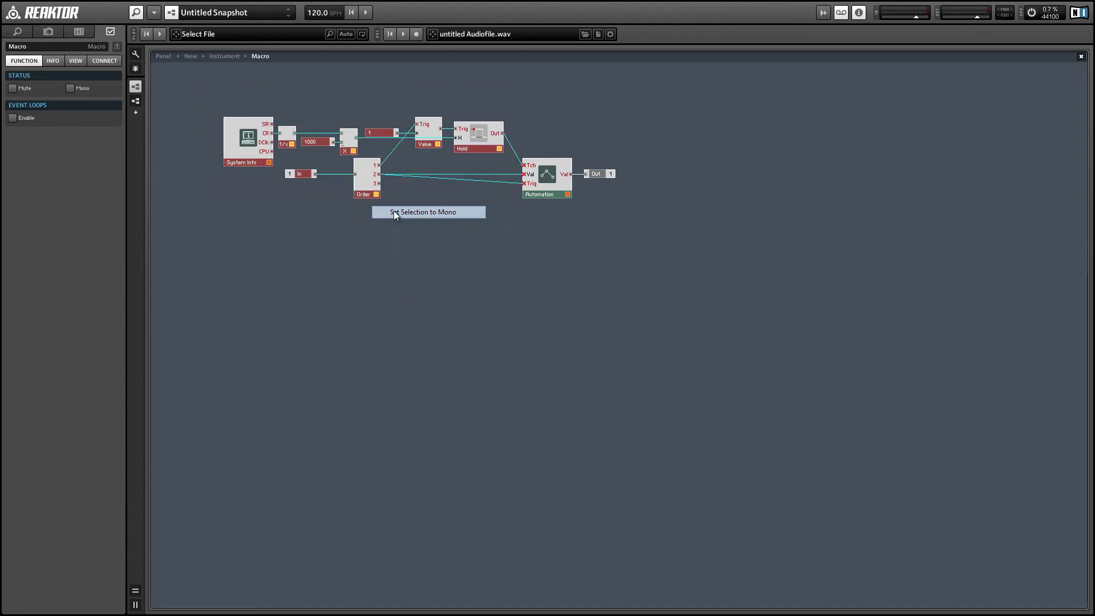
- At instrument level, attach a Numeric meter to the macro's output and align it
double_click(501, 234)
drag(351, 206, 385, 244)
click(393, 244)
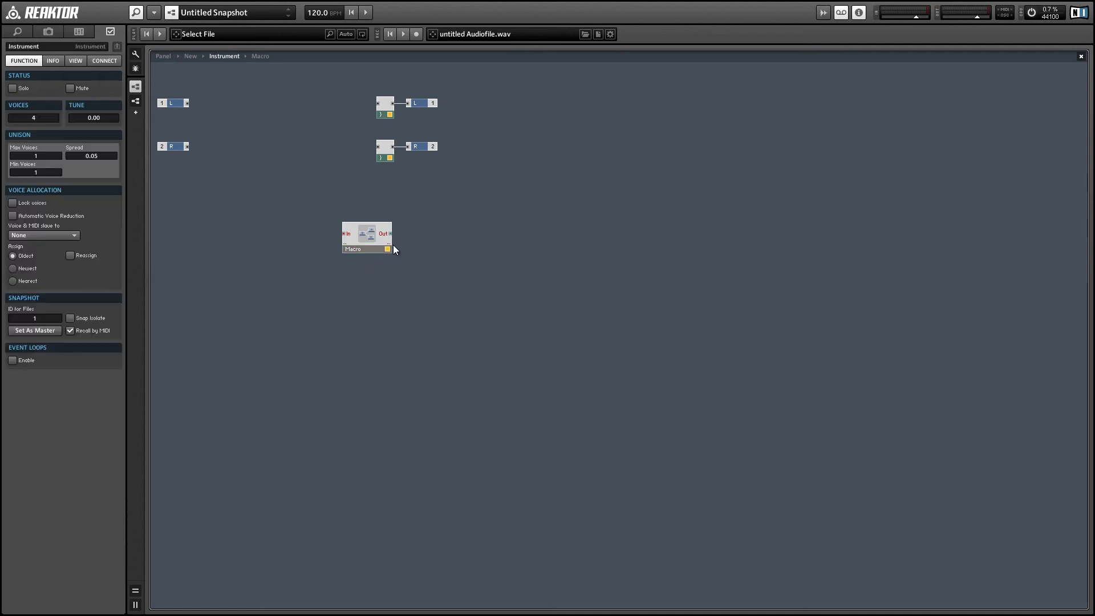
double_click(393, 248)
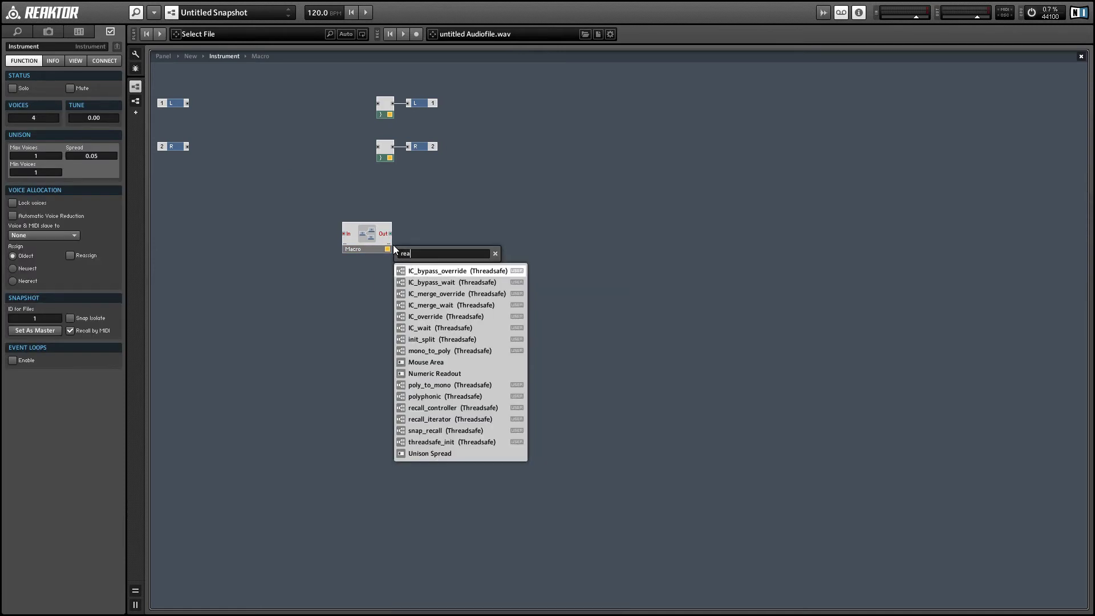
text(numeric)
key(Return)
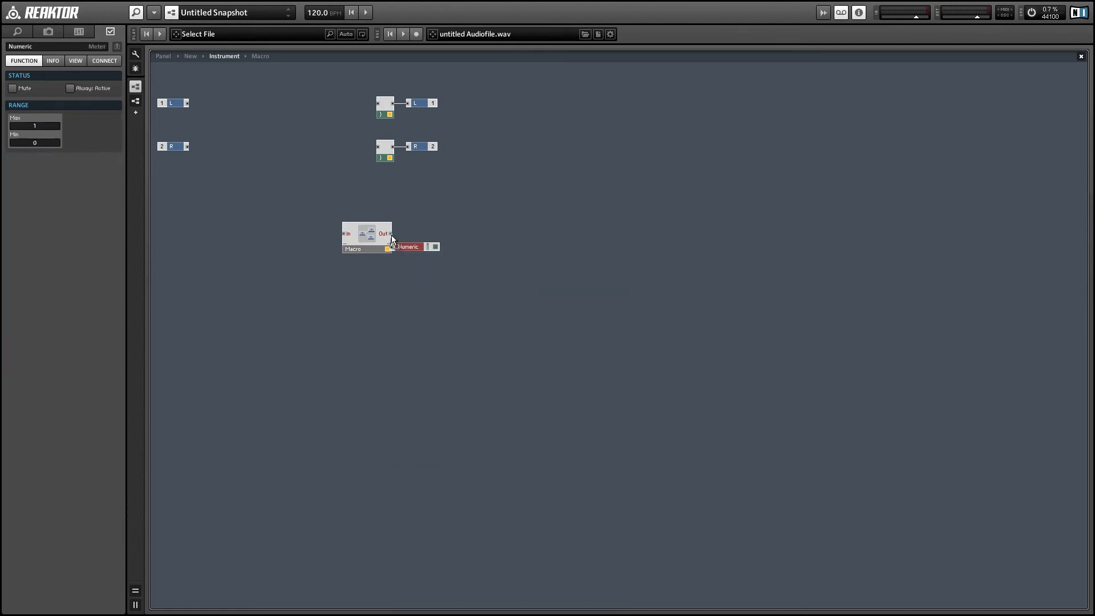
drag(416, 244, 413, 232)
- Rename the macro to 'Auto' and select it with the Numeric meter
click(361, 245)
click(29, 44)
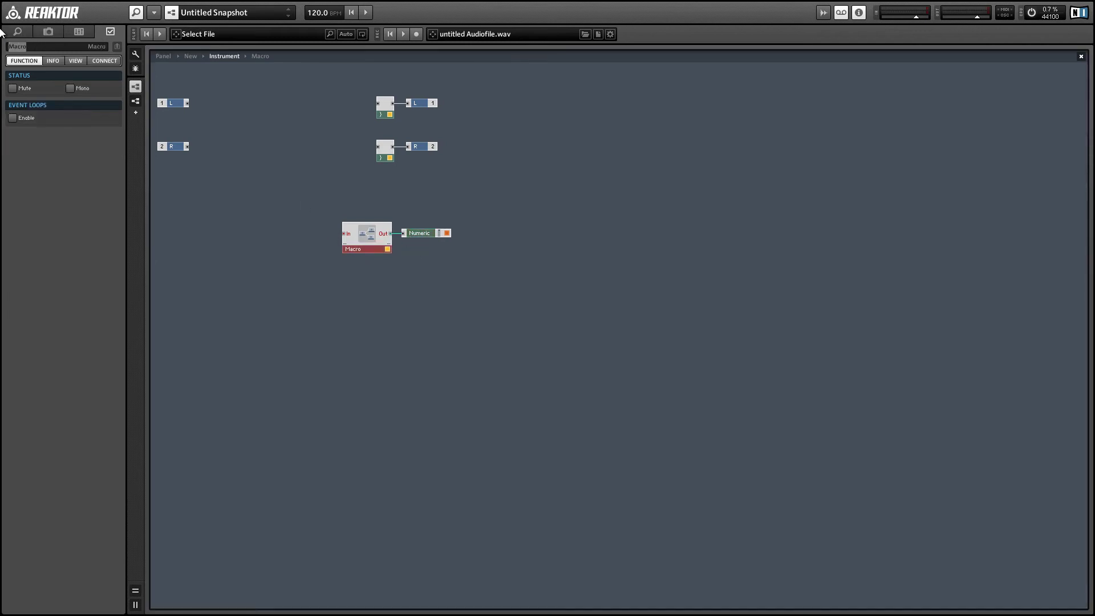
text(Auto)
key(Return)
drag(339, 197, 444, 270)
- Add an LFO module with a constant 1 feeding both its F and A inputs
click(262, 221)
right_click(275, 221)
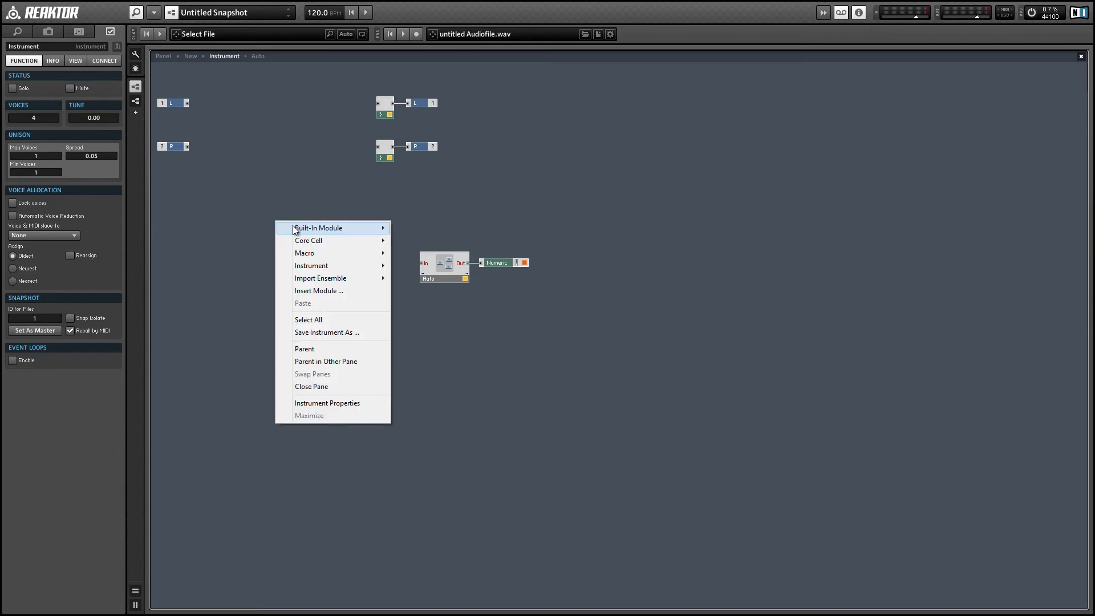
mouse_move(308, 231)
mouse_move(472, 337)
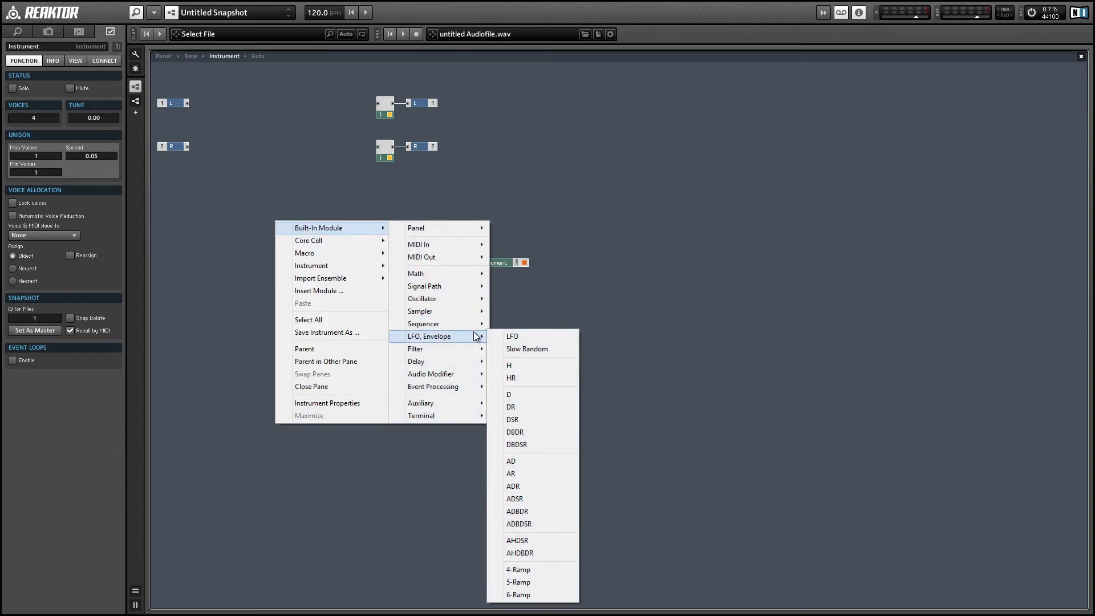
click(512, 337)
drag(305, 264, 310, 293)
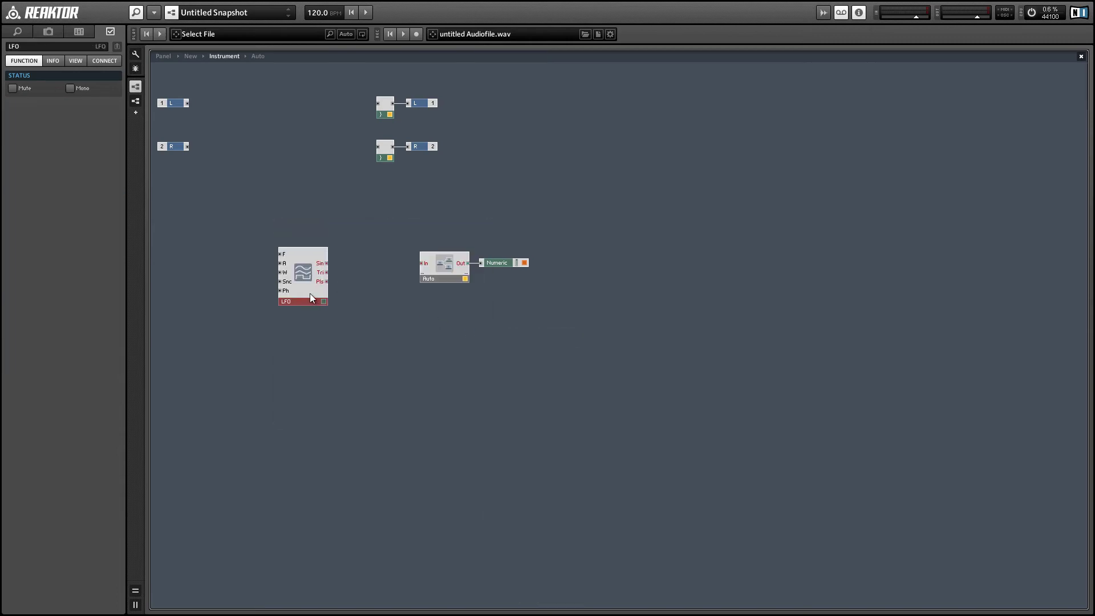
right_click(281, 254)
click(311, 270)
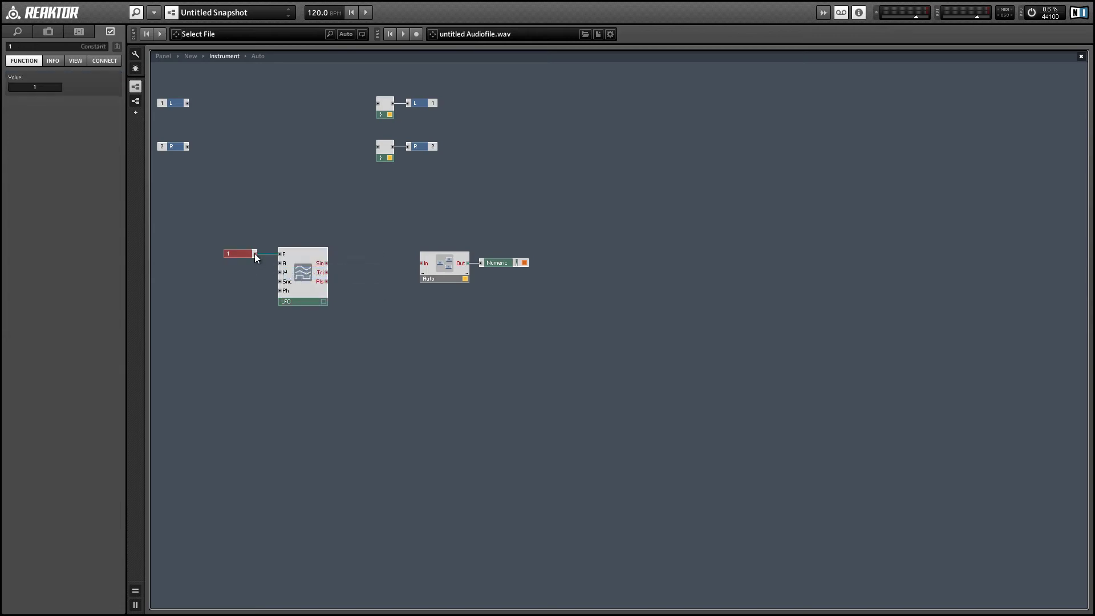
drag(254, 253, 280, 263)
- Wire the LFO's Sin output into Auto's input and set the LFO to mono
drag(227, 236, 314, 295)
drag(329, 258, 421, 263)
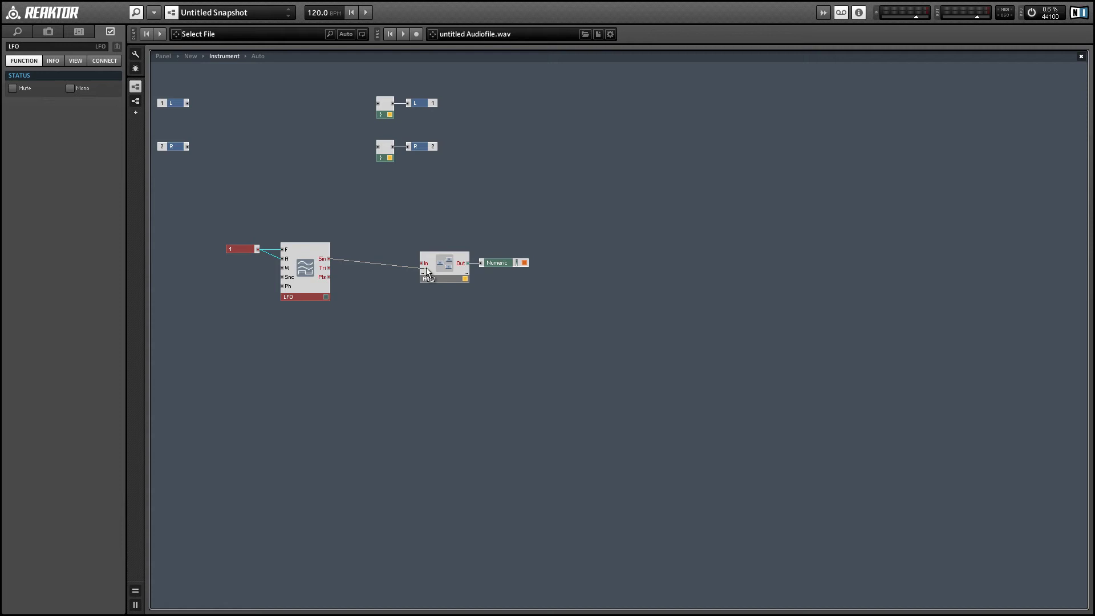
drag(239, 226, 312, 306)
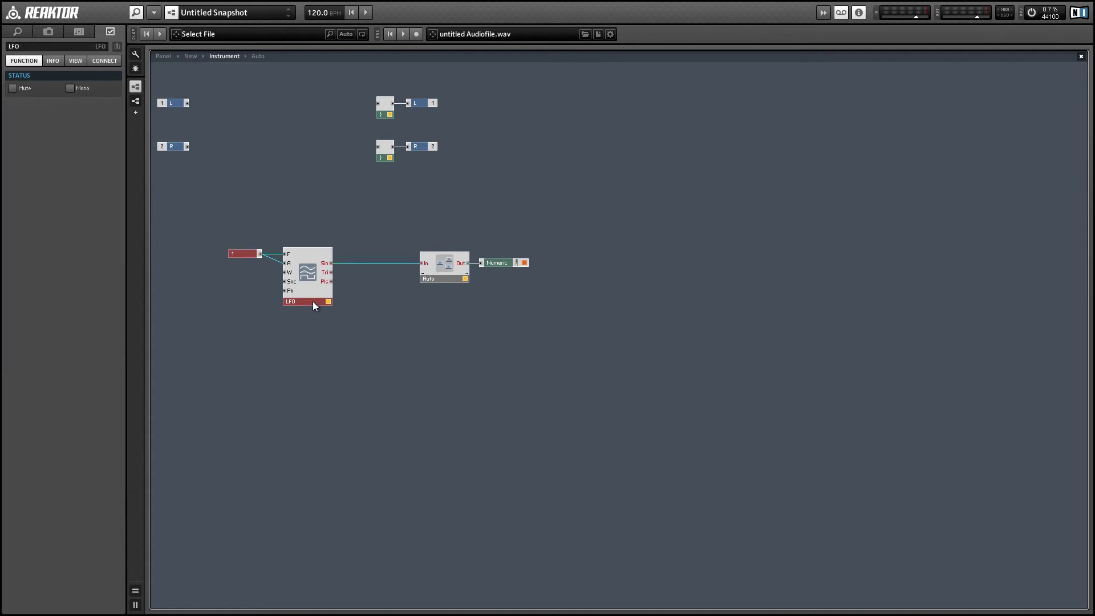
right_click(312, 301)
click(330, 319)
- Add an event Router module and route the LFO sine through it into Auto
click(366, 201)
right_click(366, 200)
mouse_move(399, 208)
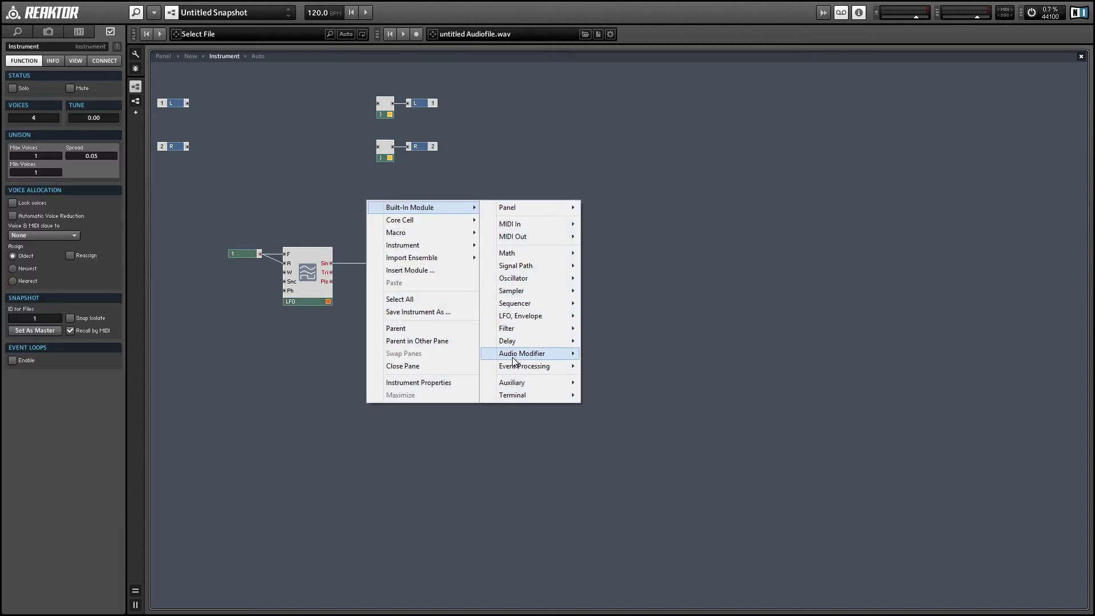
mouse_move(570, 367)
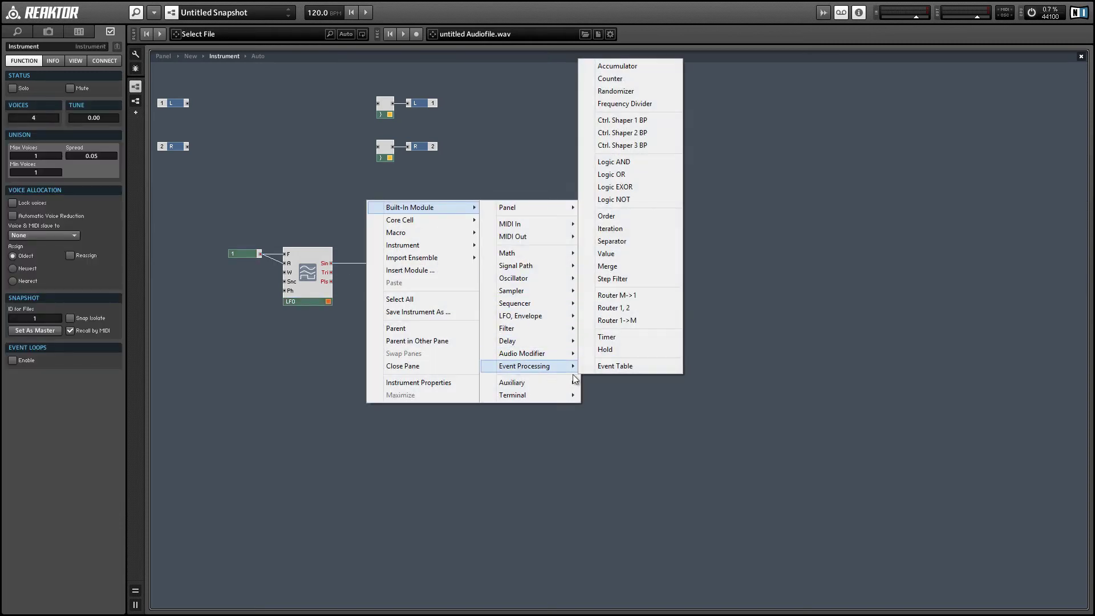
click(664, 302)
drag(329, 268, 388, 264)
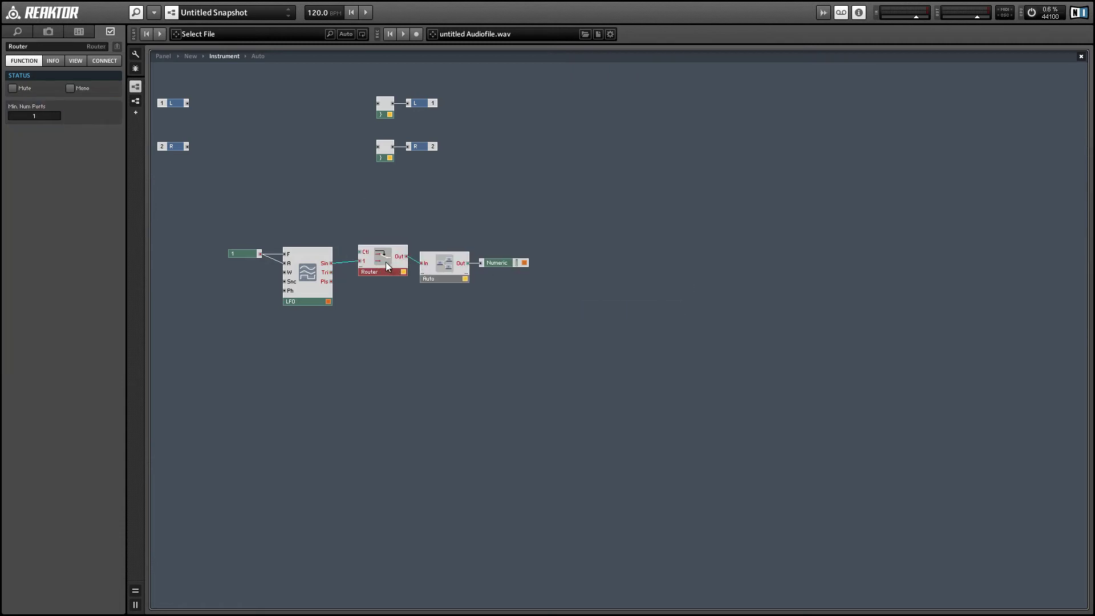
right_click(387, 263)
key(Escape)
- Shift the constant, LFO and Router down and create a button wired to the Router's Ctl input
drag(212, 224, 380, 317)
drag(383, 273, 382, 279)
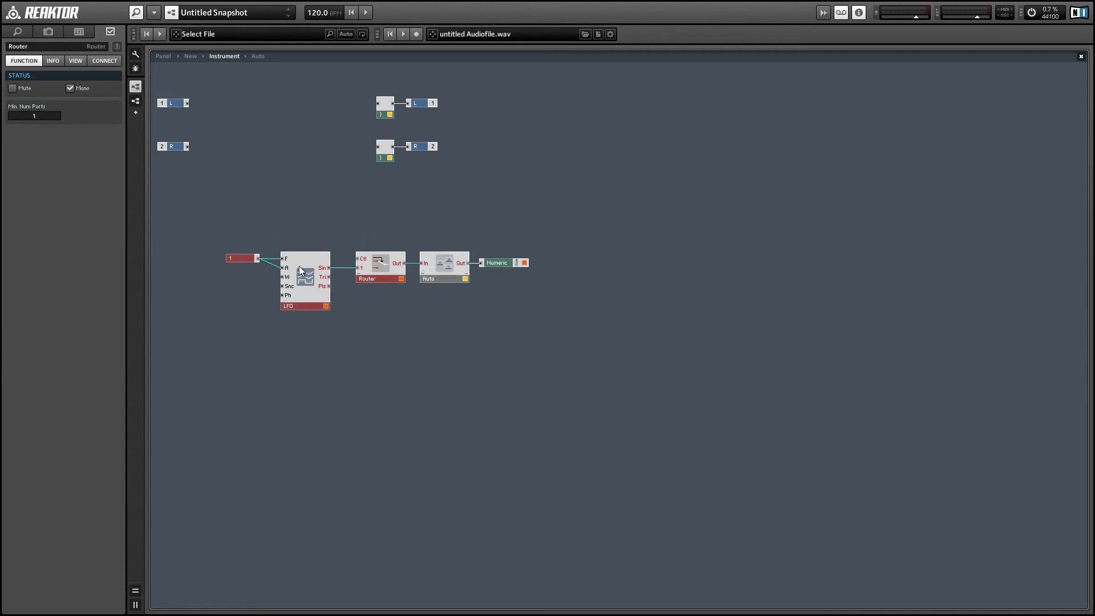
right_click(362, 258)
click(399, 263)
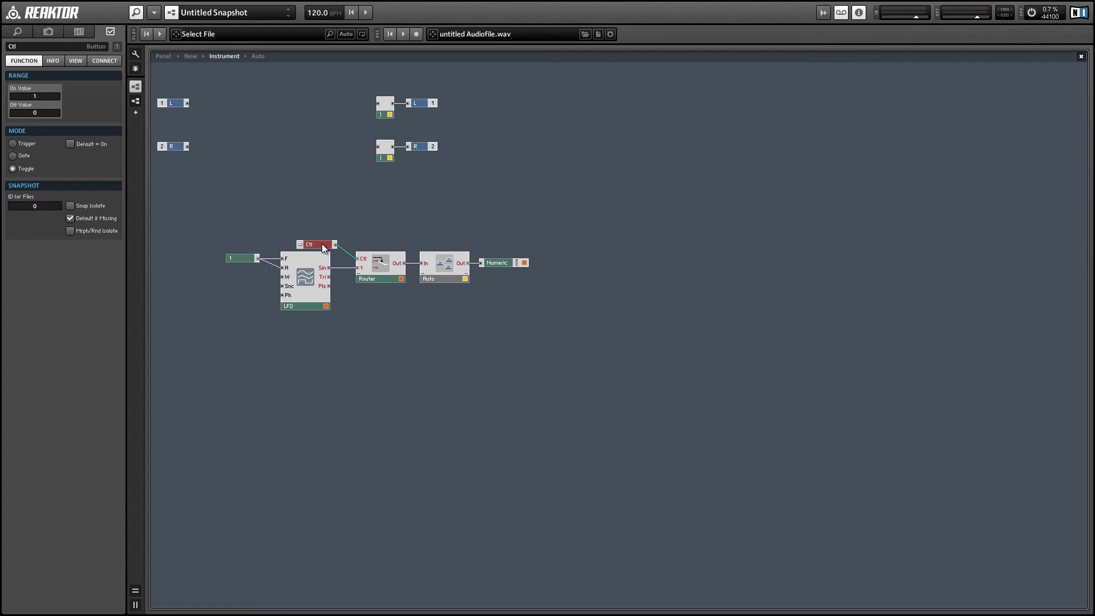
- Rename the new button 'On' and move it with the constant and LFO to the right
double_click(7, 46)
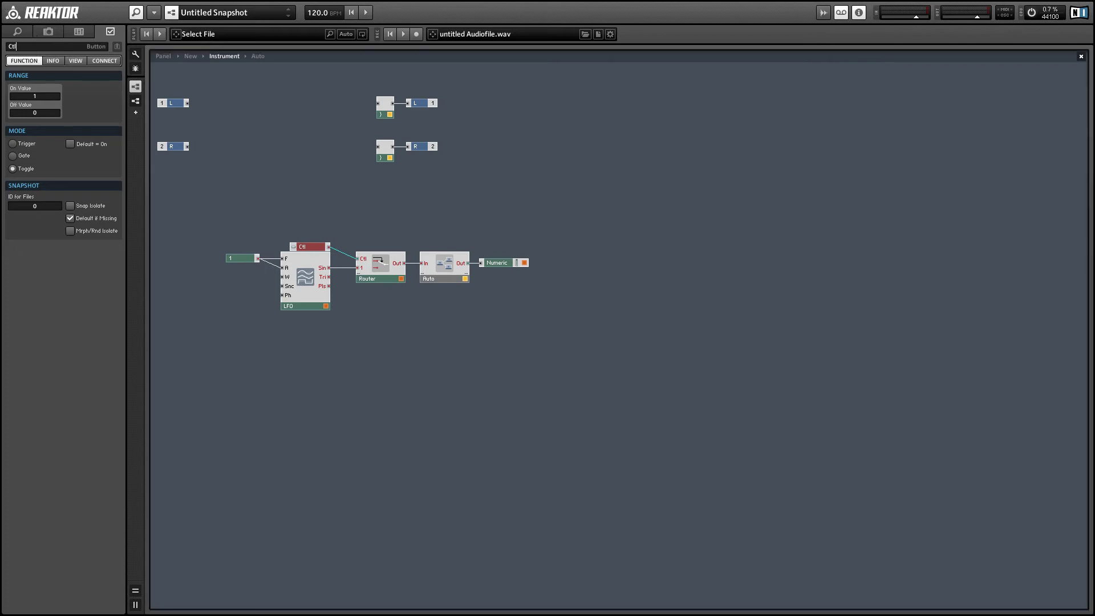
text(On)
key(Return)
drag(201, 228, 318, 312)
drag(316, 308, 330, 301)
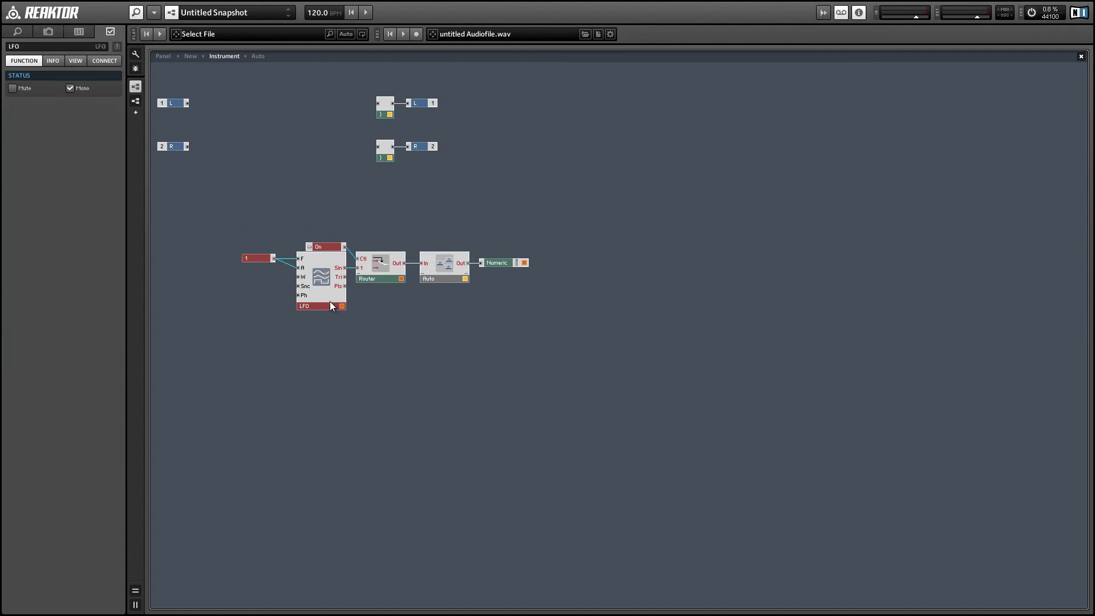
- Select the On button alone and view its CONNECT automation settings
click(394, 326)
click(322, 246)
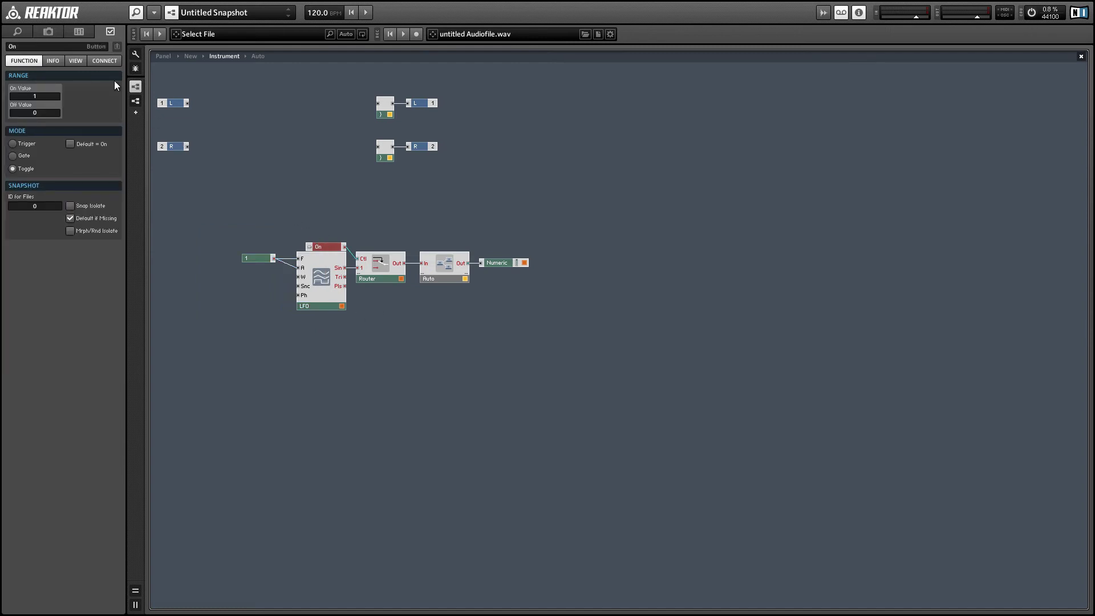
click(104, 61)
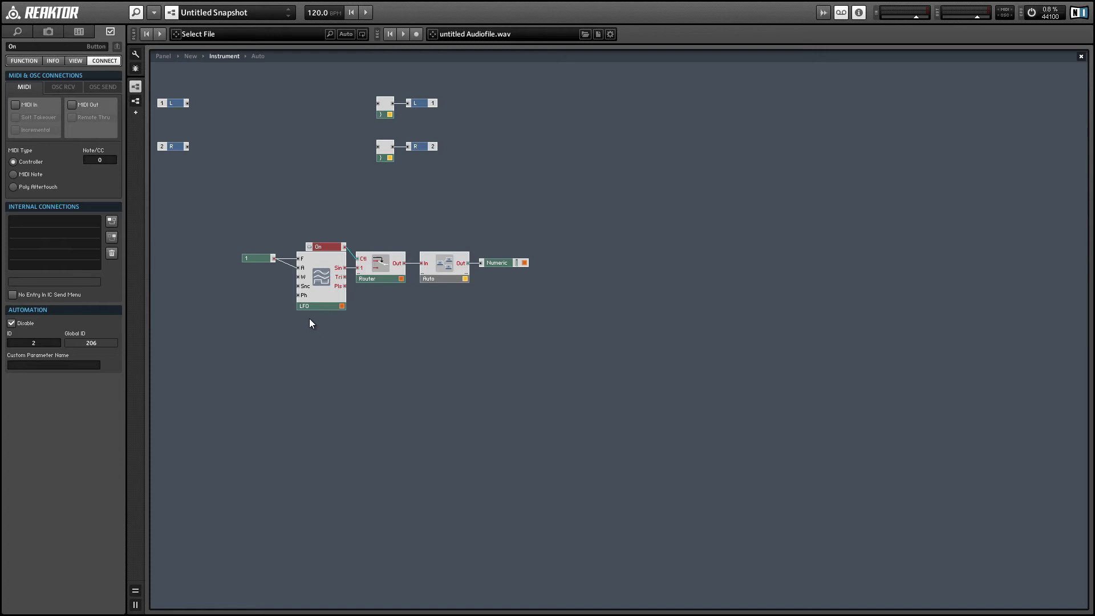
- Open the Auto macro to inspect its internal structure
click(452, 267)
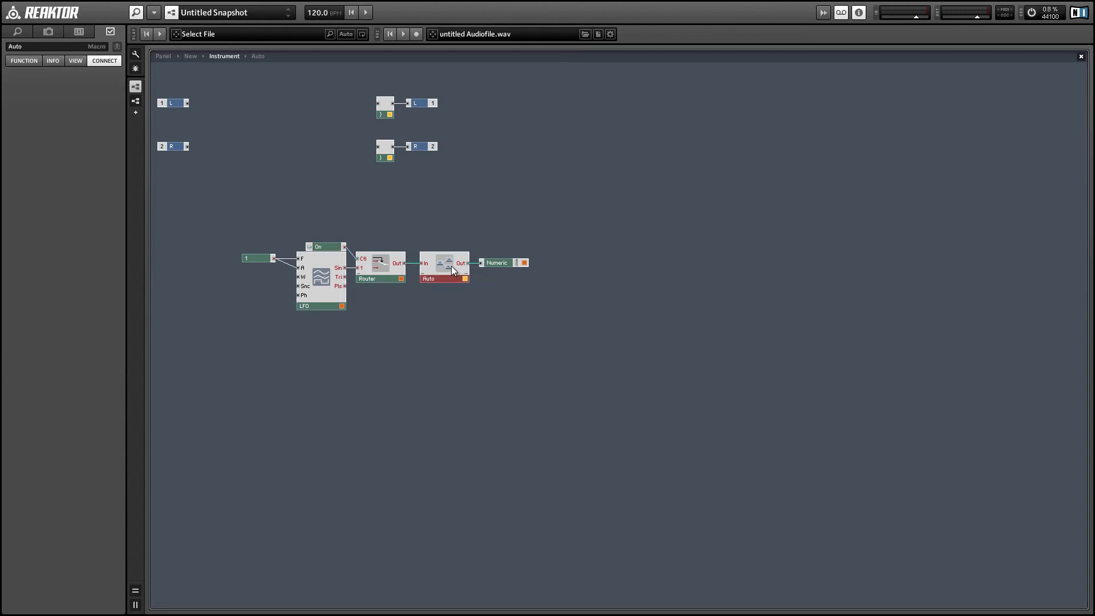
click(435, 296)
double_click(436, 273)
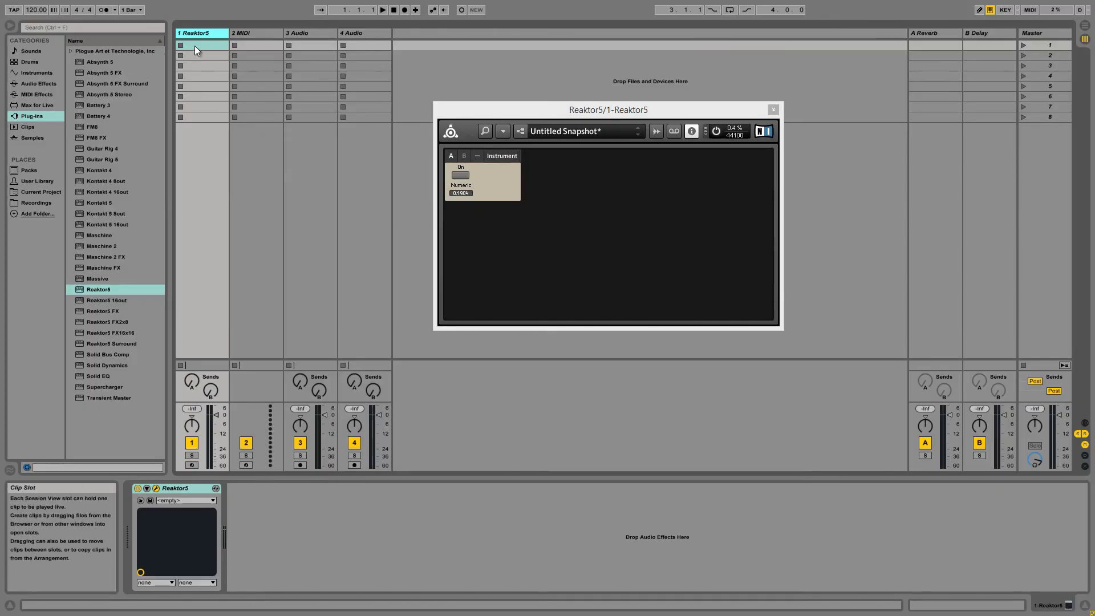
- Create an empty MIDI clip on the Reaktor5 track, show its envelopes, and enable Automation Arm
double_click(194, 46)
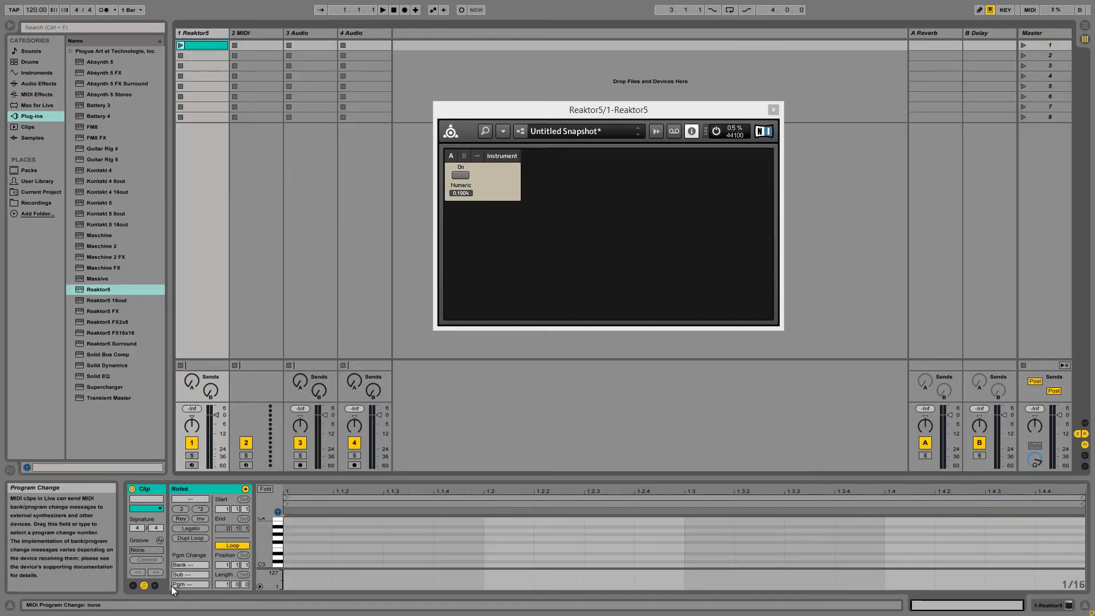
click(154, 586)
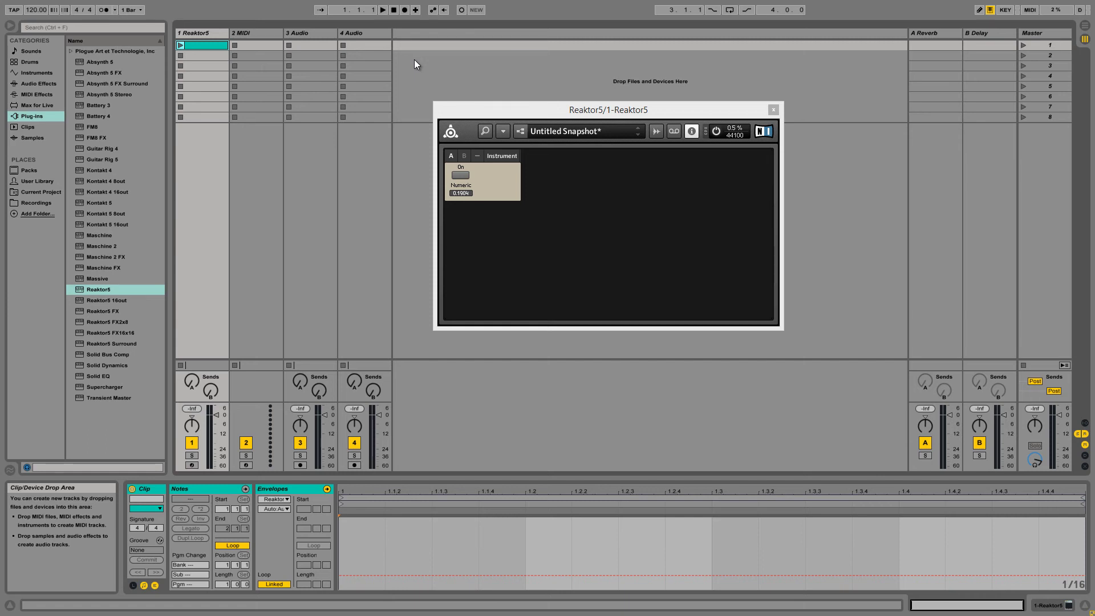
click(433, 12)
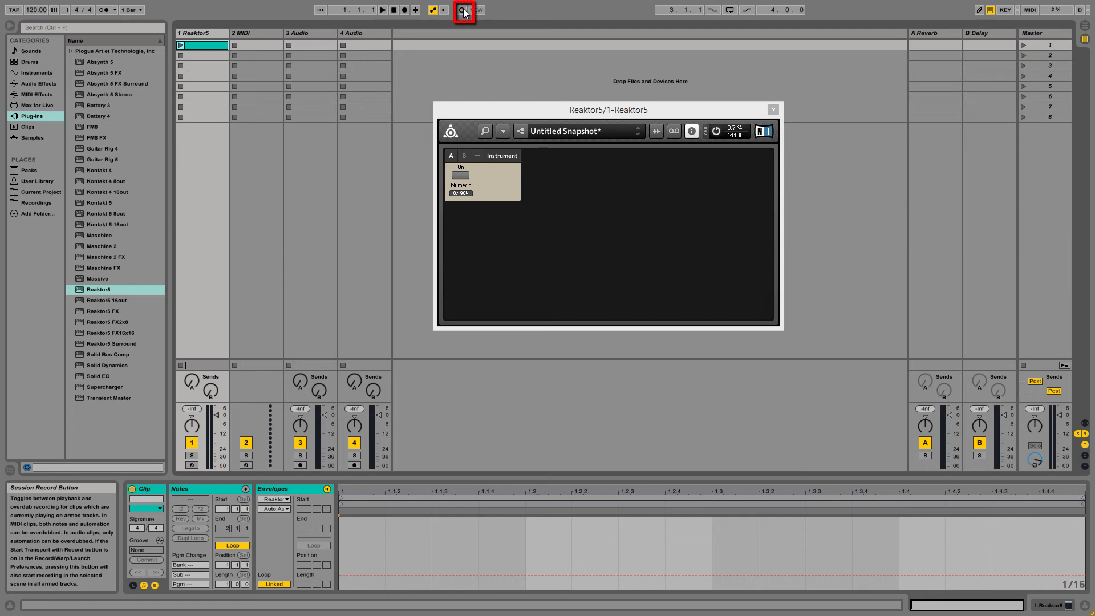
click(394, 10)
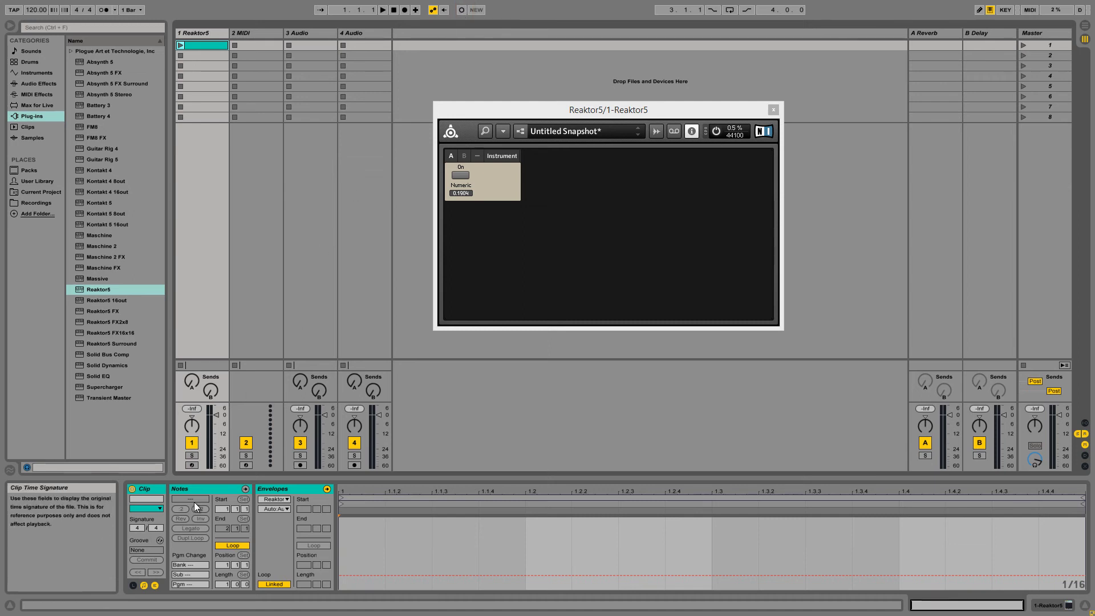
- Arm track 1, start Session Record, and toggle Reaktor's On button on then off
click(191, 464)
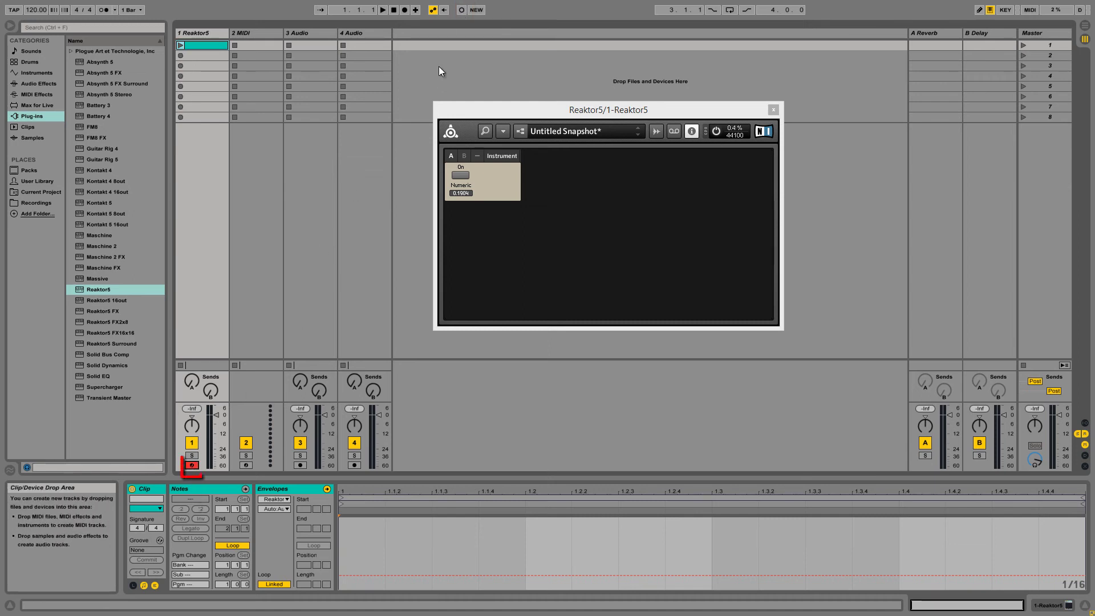
click(462, 10)
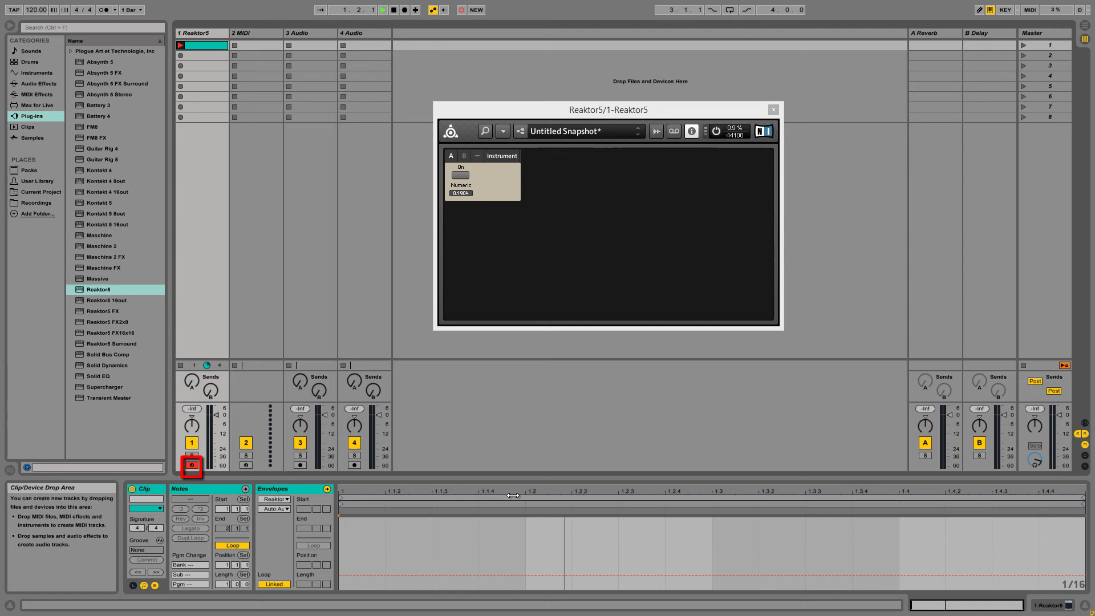
click(461, 175)
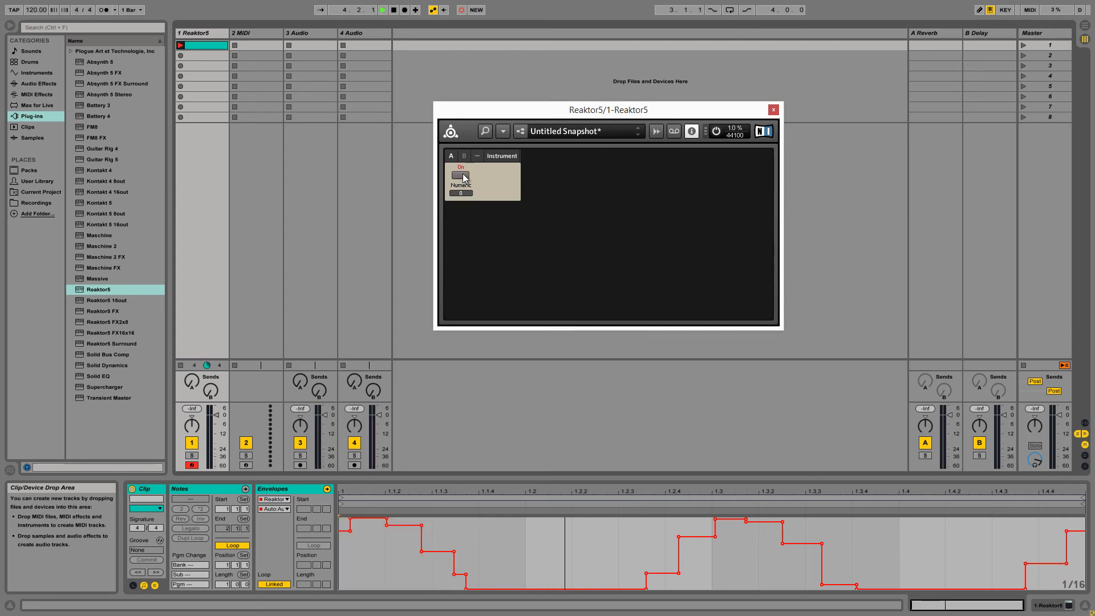
click(463, 176)
- Inside the Auto macro, check the Automation module's properties show Min 0 and Max 1
click(521, 131)
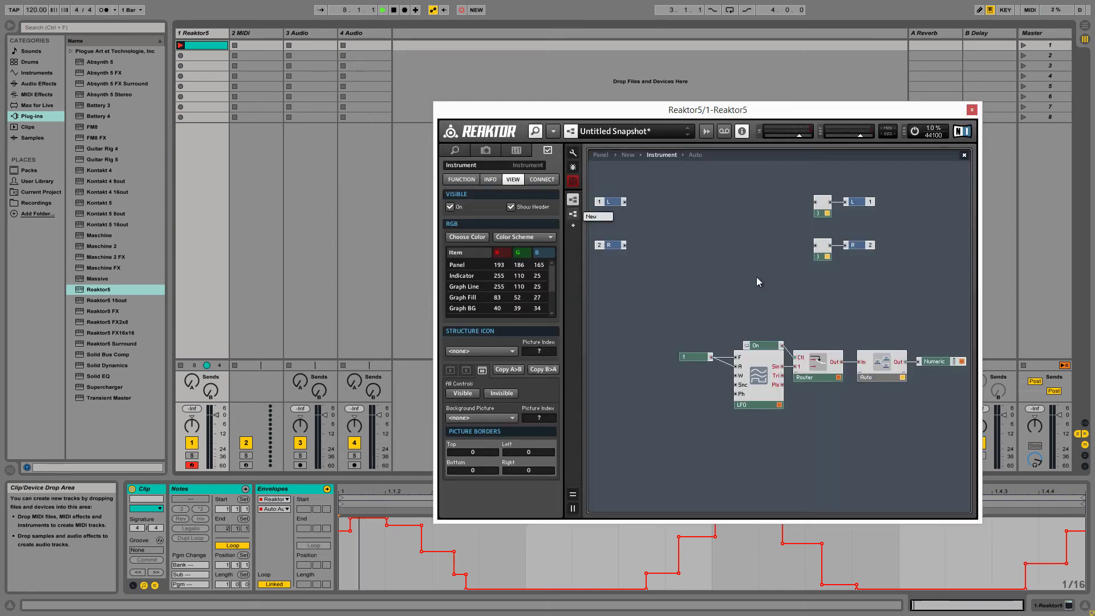
double_click(872, 365)
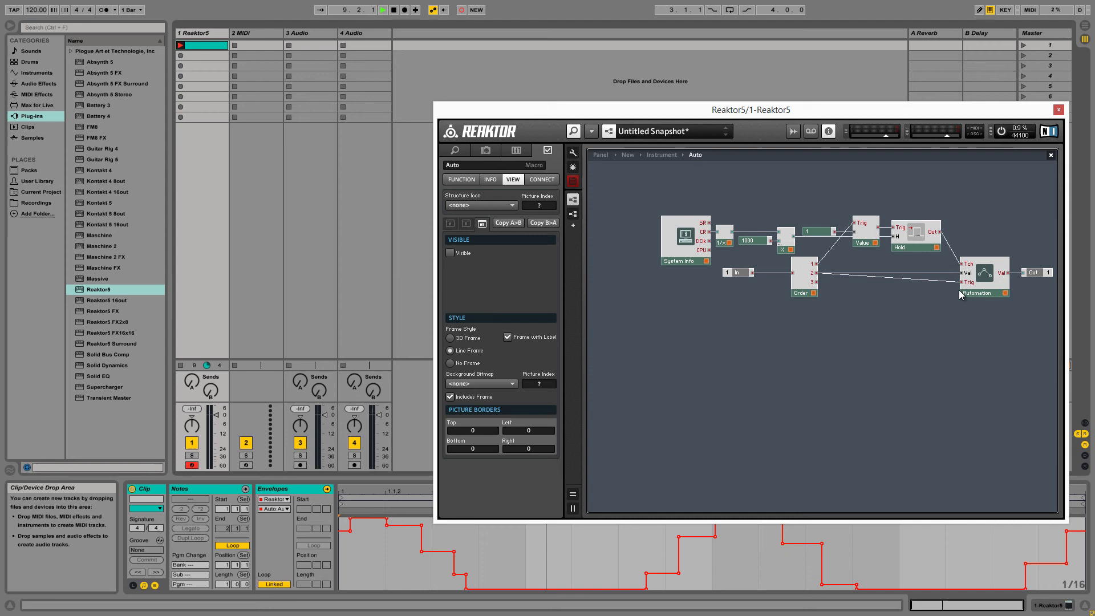
click(977, 286)
click(461, 179)
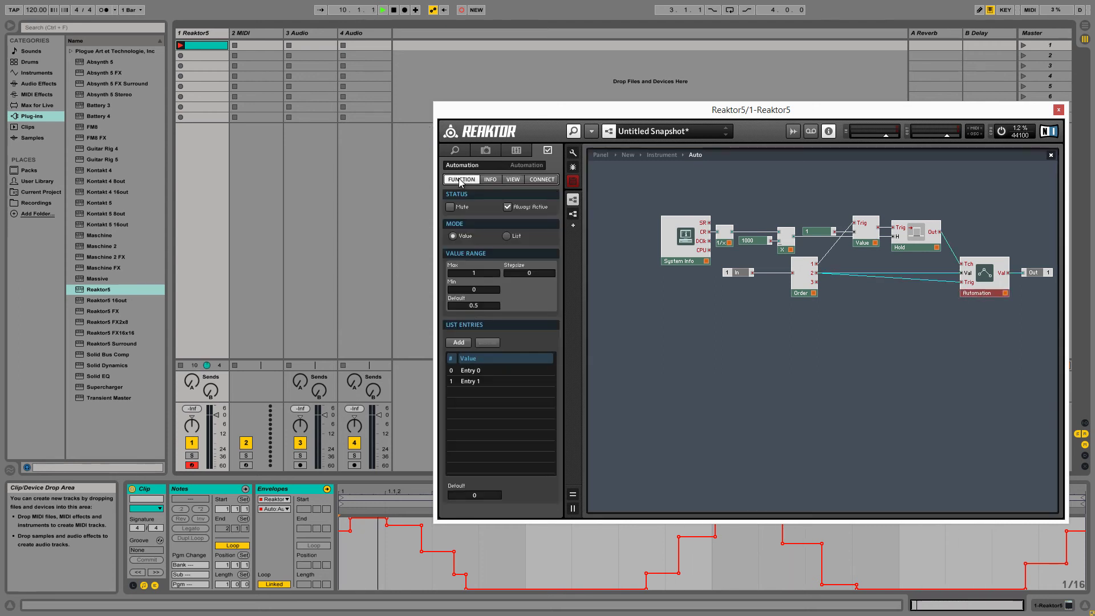
double_click(487, 292)
click(621, 356)
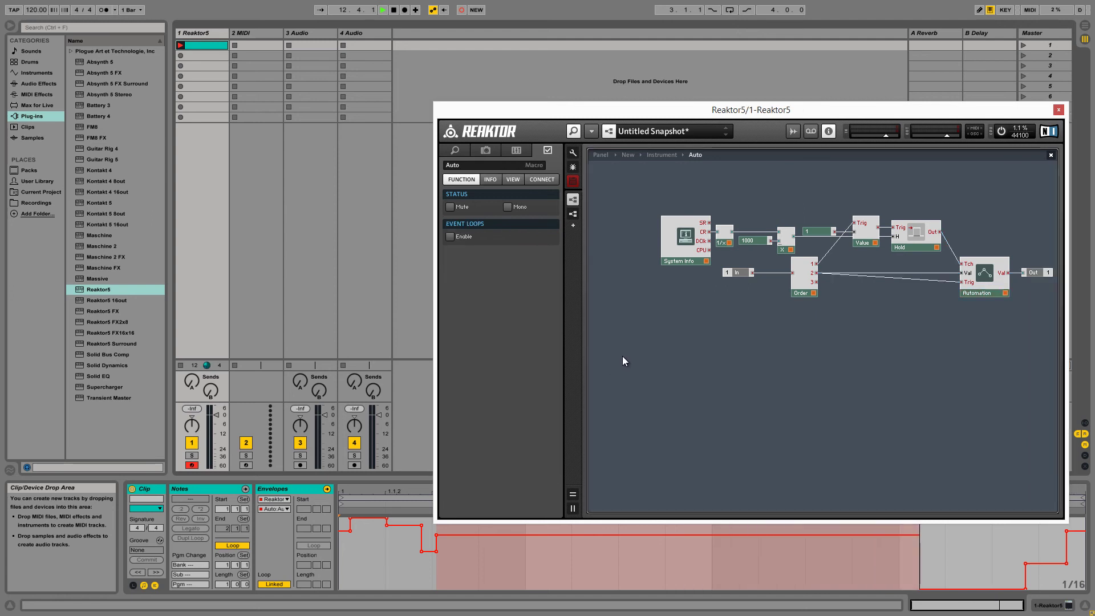
- Return to Reaktor's panel and toggle the On button on then off to write automation
click(601, 154)
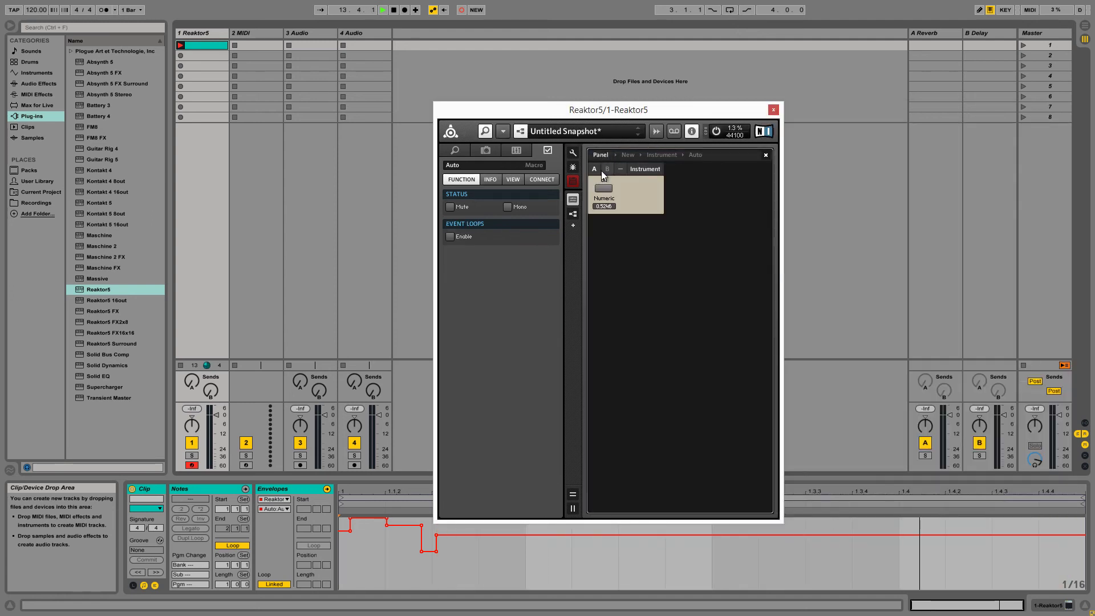
click(602, 188)
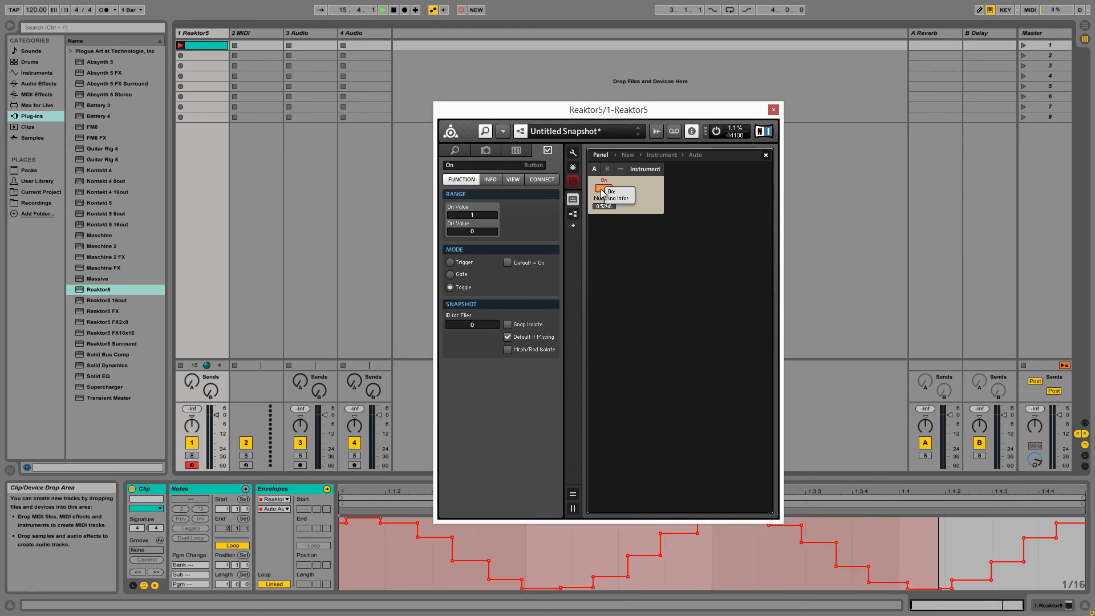
click(602, 189)
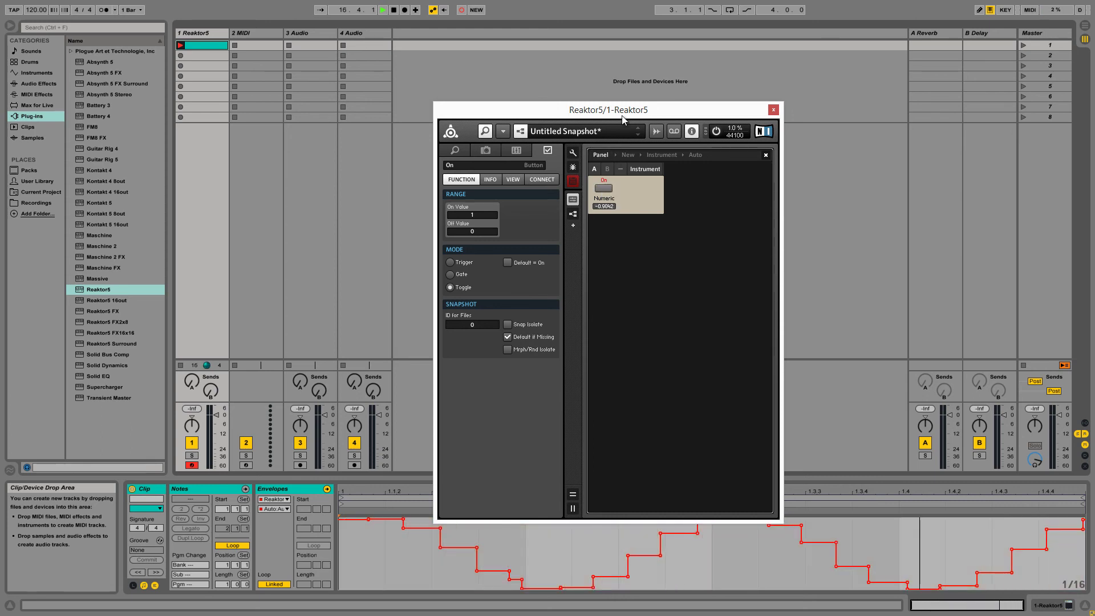
- Move the Reaktor window up and right, then stop playback and return to the start
drag(622, 118, 695, 49)
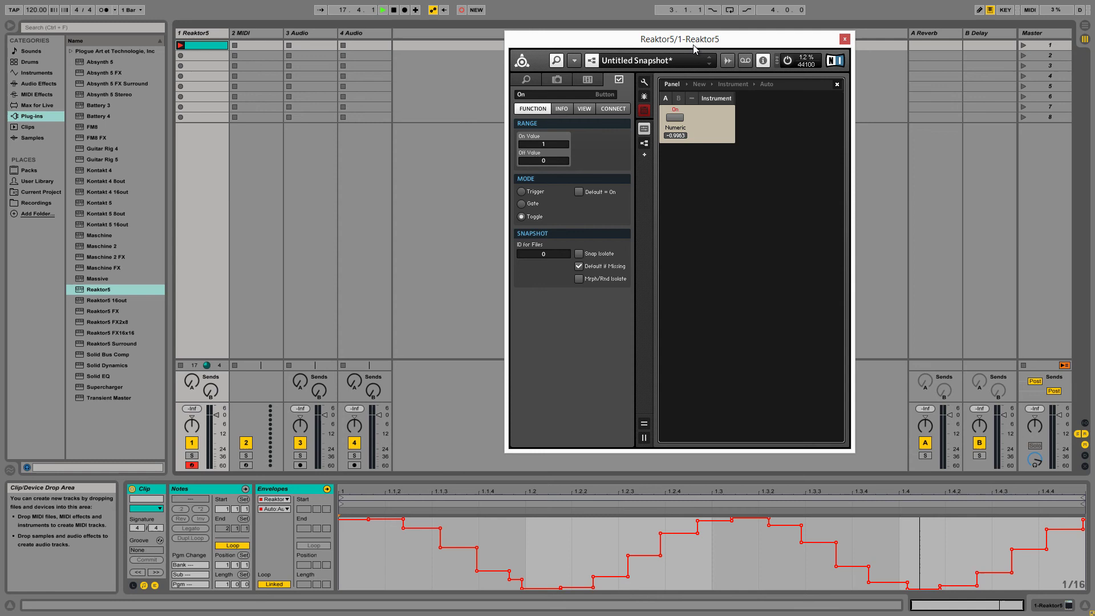
click(393, 10)
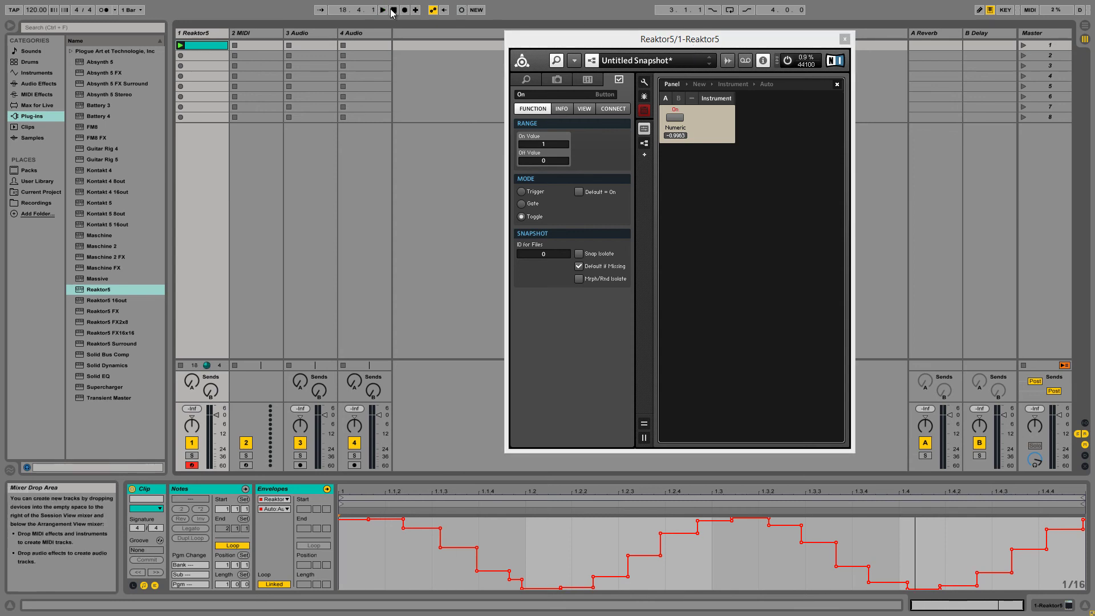
click(393, 11)
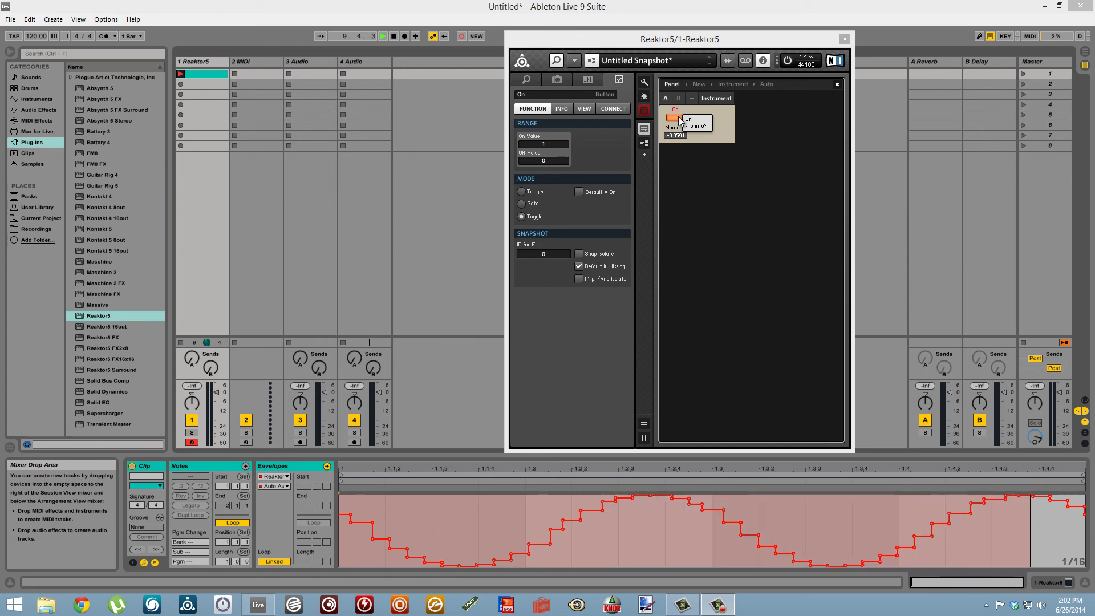
- Switch Reaktor's On button off after one full clip pass of recording
click(678, 117)
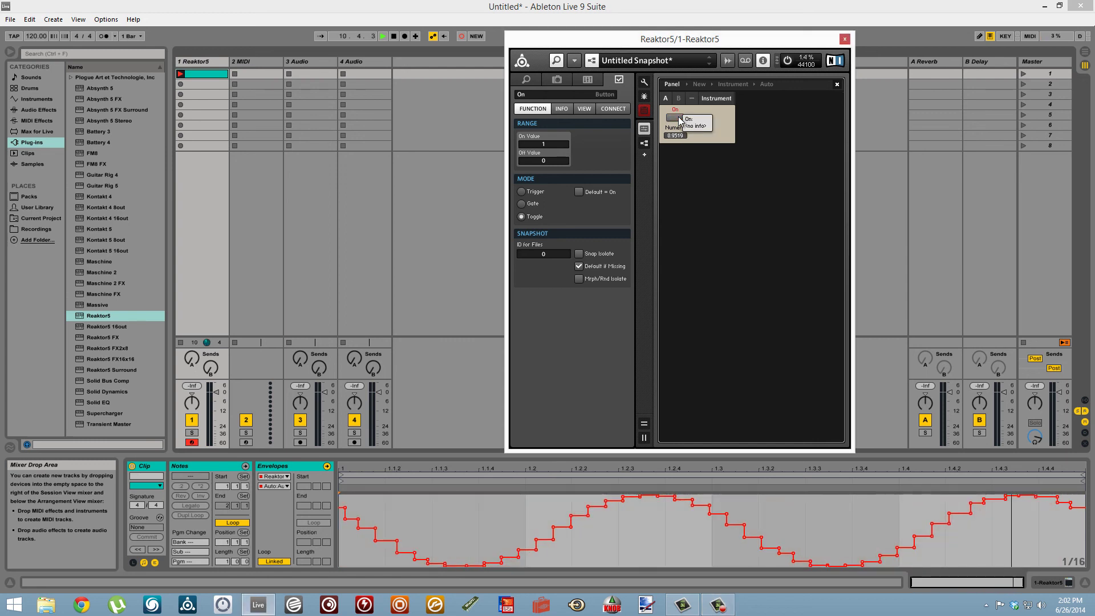